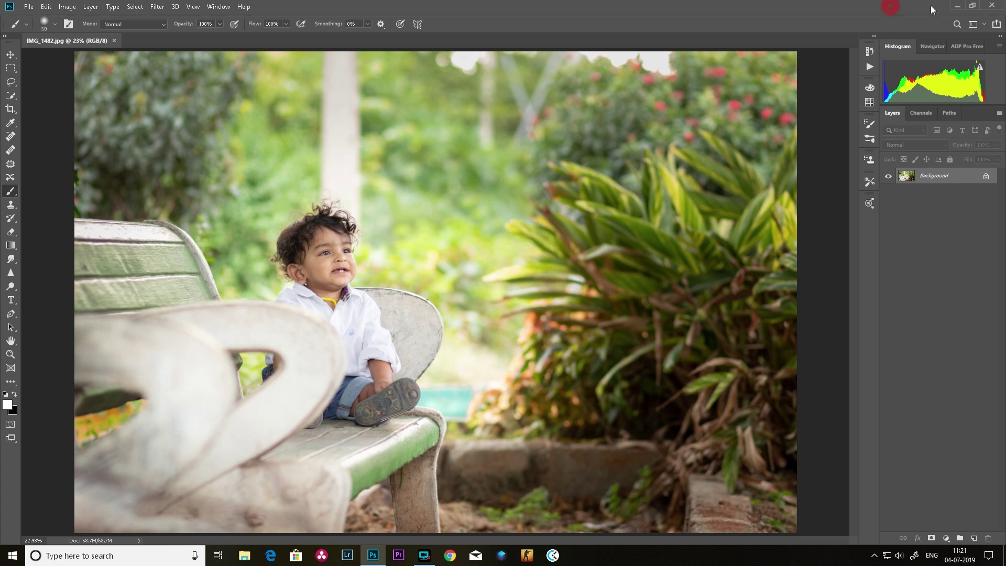
Duplicate the Background layer in Photoshop with Ctrl+J.
{"action": "left_click", "coordinate": [958, 5]}
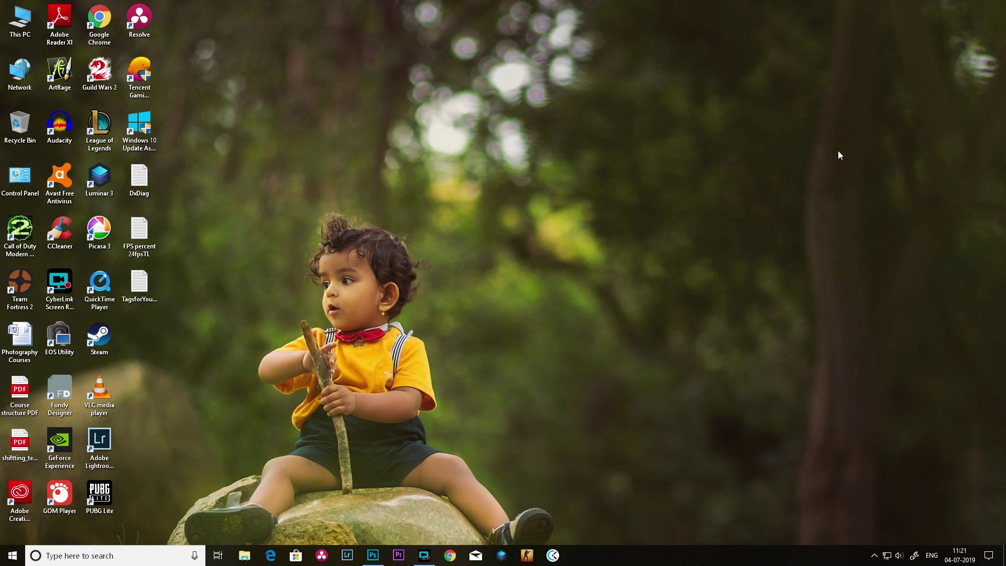
{"action": "left_click", "coordinate": [372, 556]}
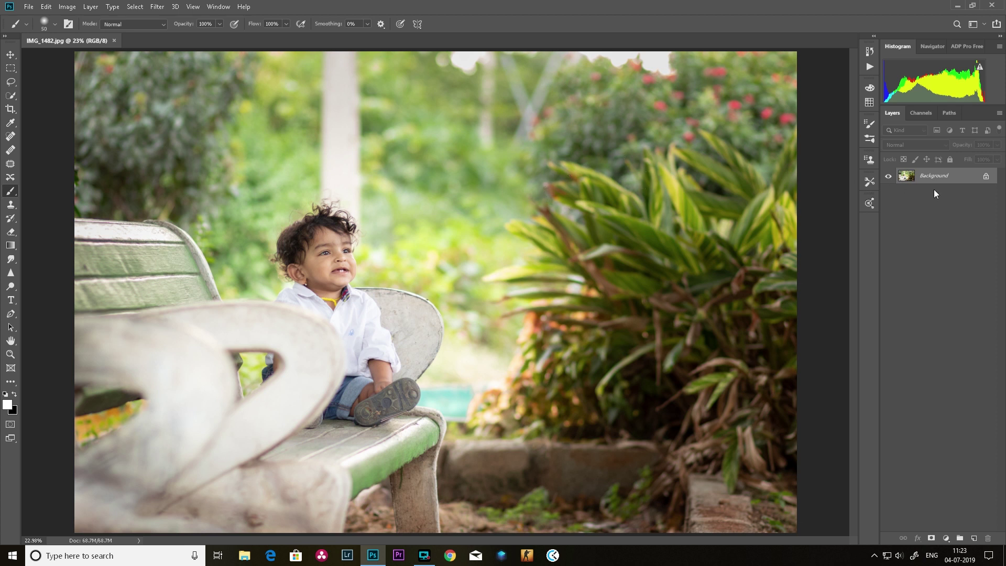
{"action": "key", "text": "ctrl+j"}
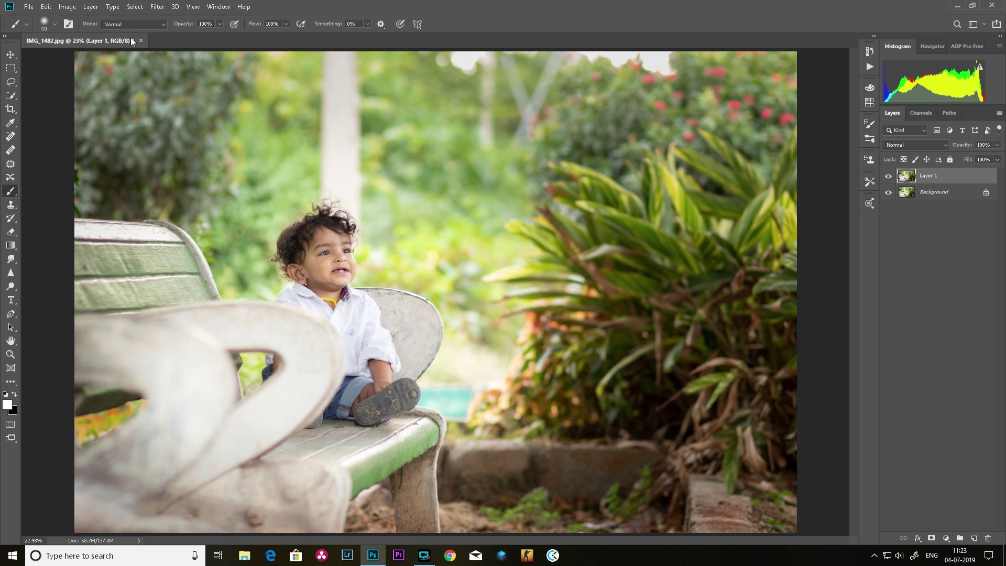
Open the duplicated Layer 1 in Luminar 3 from Filter > Skylum Software.
{"action": "left_click", "coordinate": [158, 6]}
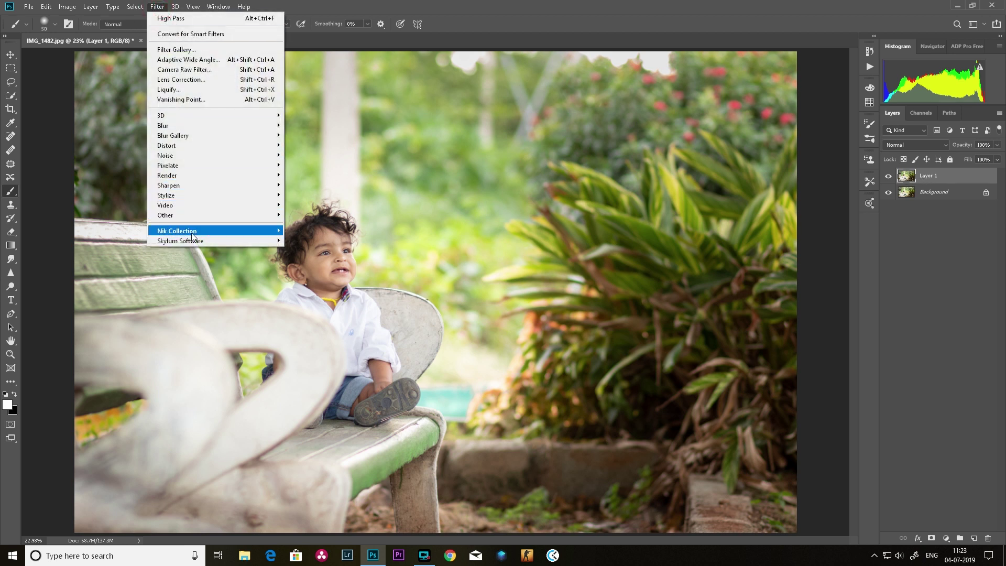
{"action": "mouse_move", "coordinate": [193, 240]}
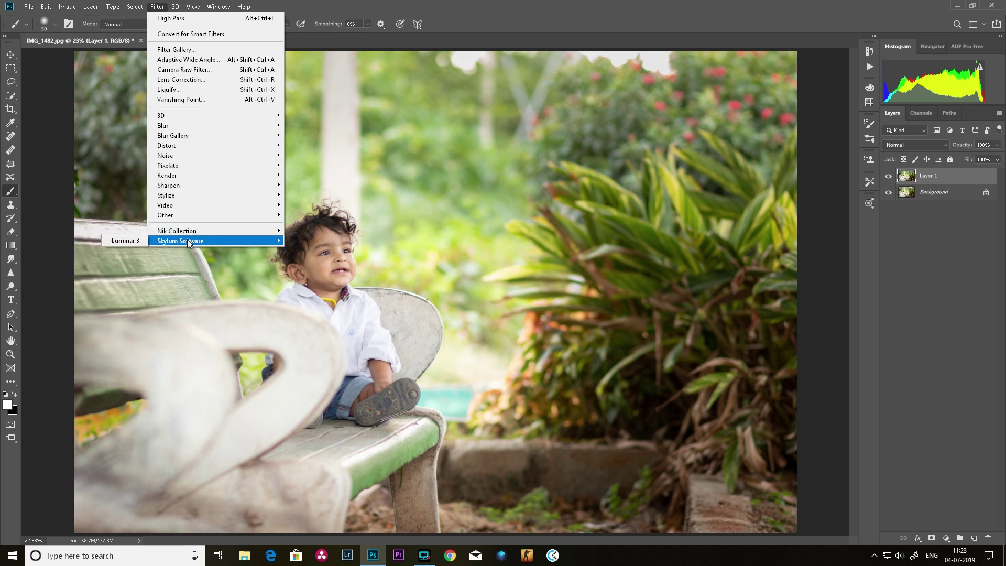
{"action": "left_click", "coordinate": [132, 241]}
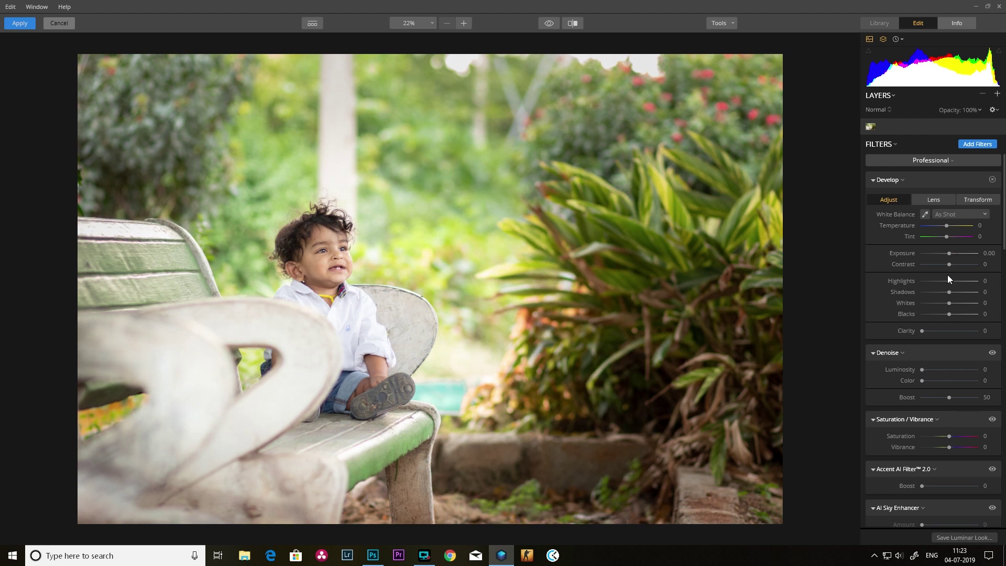
Look through the workspace list twice, keeping the Professional workspace.
{"action": "left_click", "coordinate": [942, 159]}
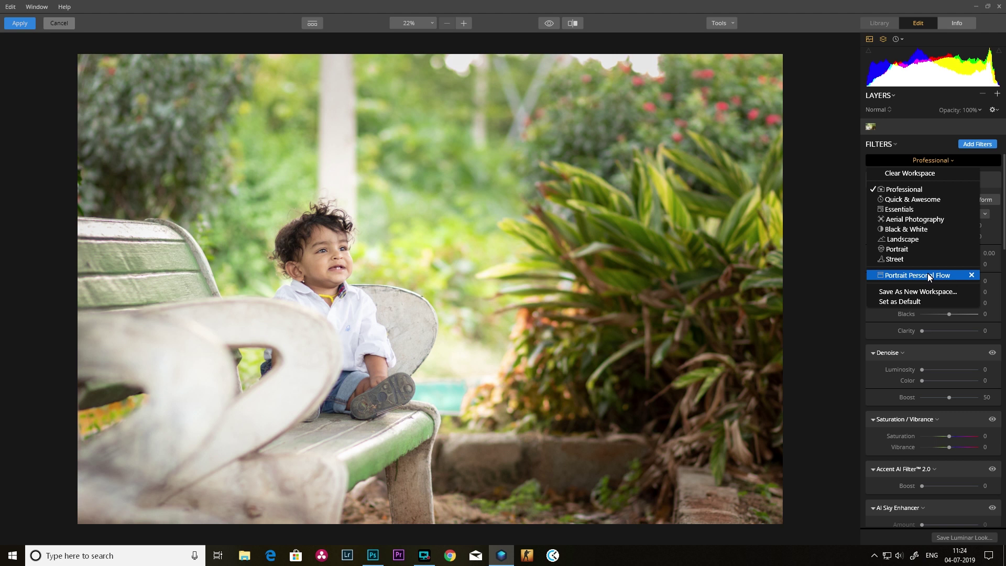
{"action": "left_click", "coordinate": [820, 224]}
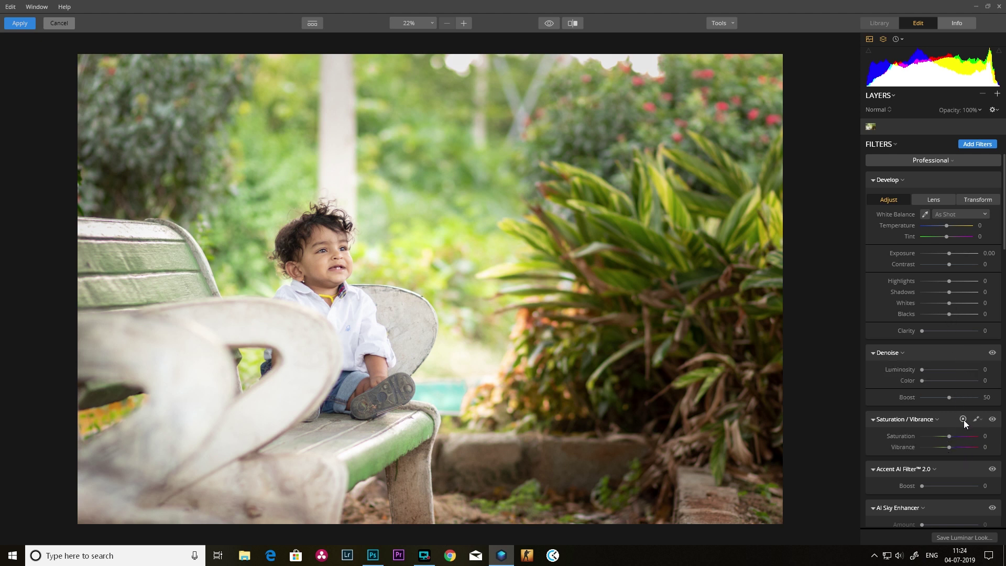
{"action": "left_click", "coordinate": [929, 160]}
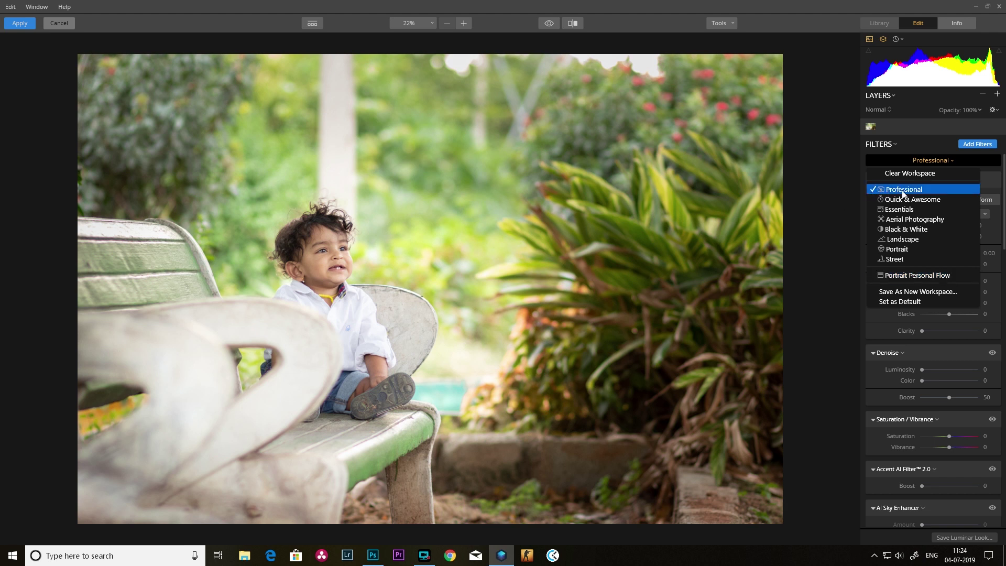
{"action": "left_click", "coordinate": [835, 202]}
Scroll through the Professional filters, then show the workspace list with Portrait Personal Flow.
{"action": "scroll", "coordinate": [966, 331], "scroll_direction": "down", "scroll_amount": 2}
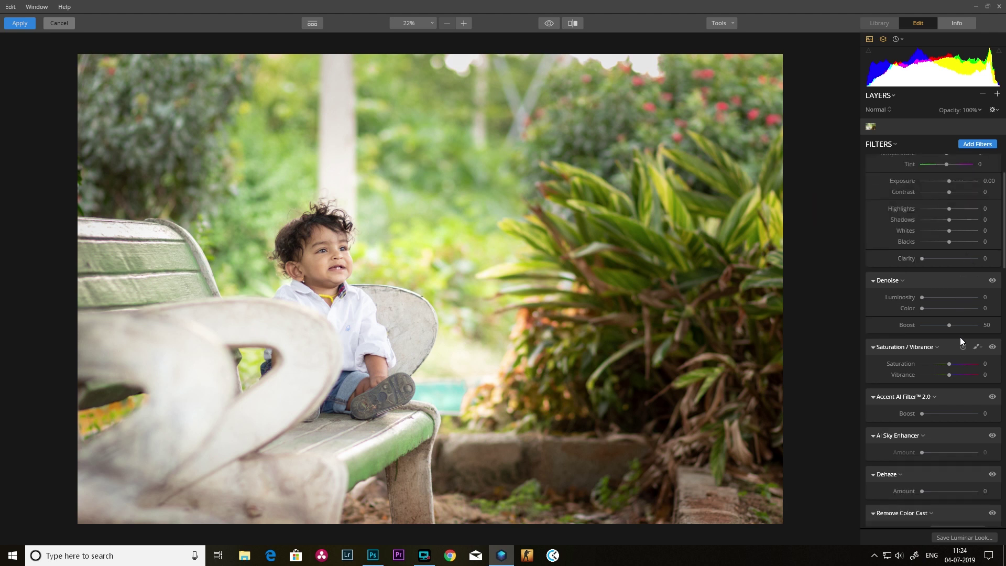
{"action": "scroll", "coordinate": [960, 338], "scroll_direction": "down", "scroll_amount": 1}
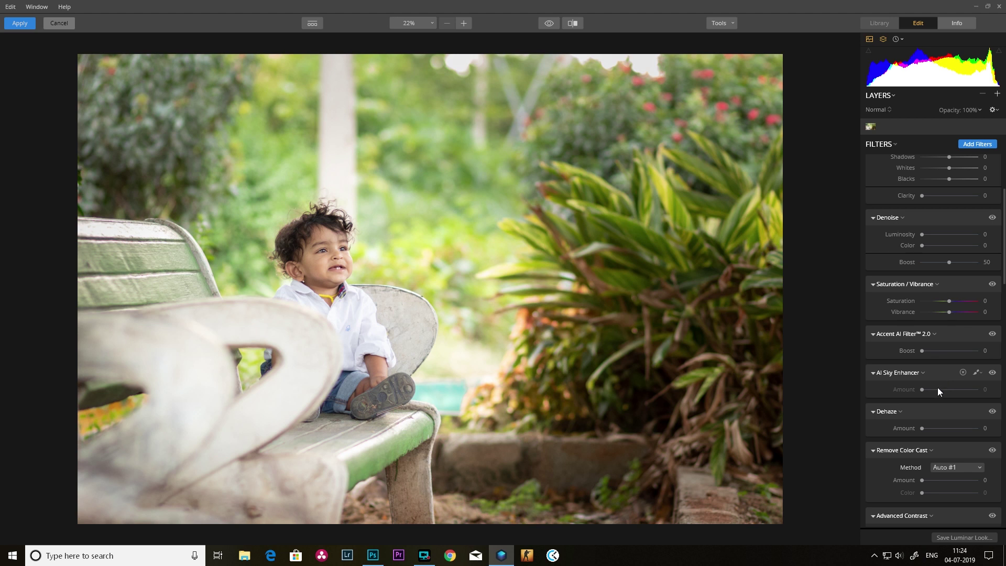
{"action": "scroll", "coordinate": [939, 388], "scroll_direction": "down", "scroll_amount": 3}
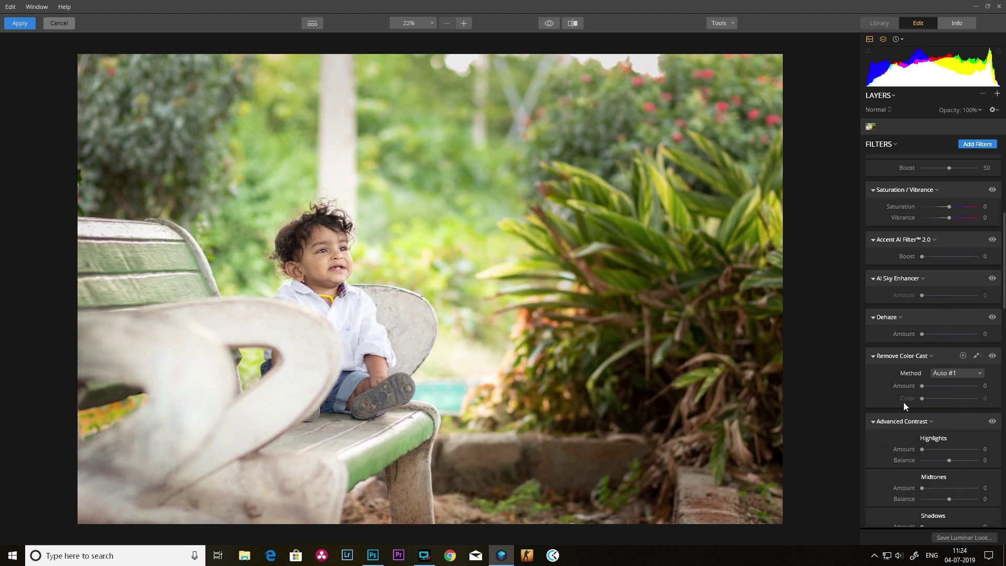
{"action": "scroll", "coordinate": [916, 373], "scroll_direction": "down", "scroll_amount": 1}
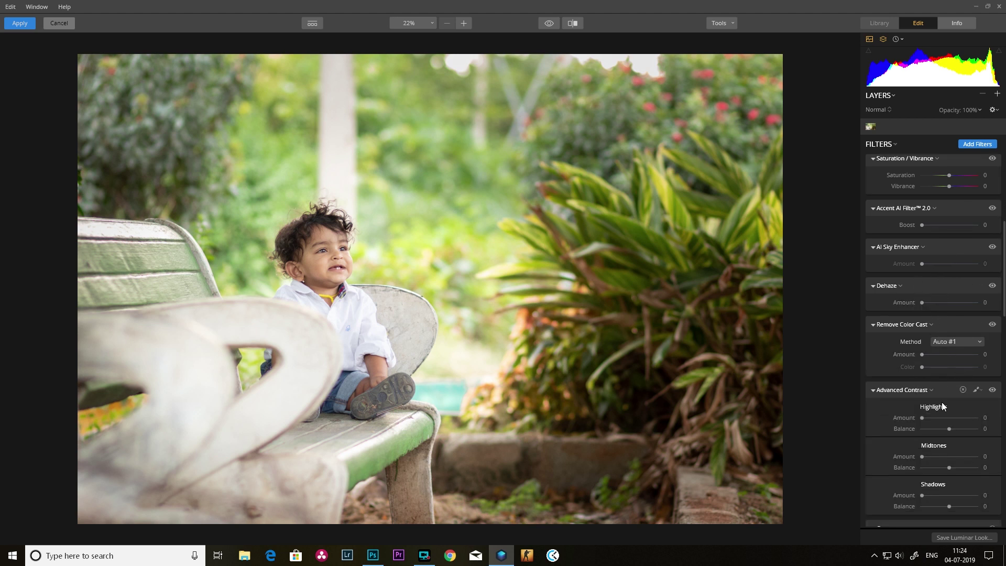
{"action": "scroll", "coordinate": [942, 402], "scroll_direction": "down", "scroll_amount": 2}
{"action": "scroll", "coordinate": [935, 404], "scroll_direction": "up", "scroll_amount": 2}
{"action": "scroll", "coordinate": [936, 346], "scroll_direction": "down", "scroll_amount": 5}
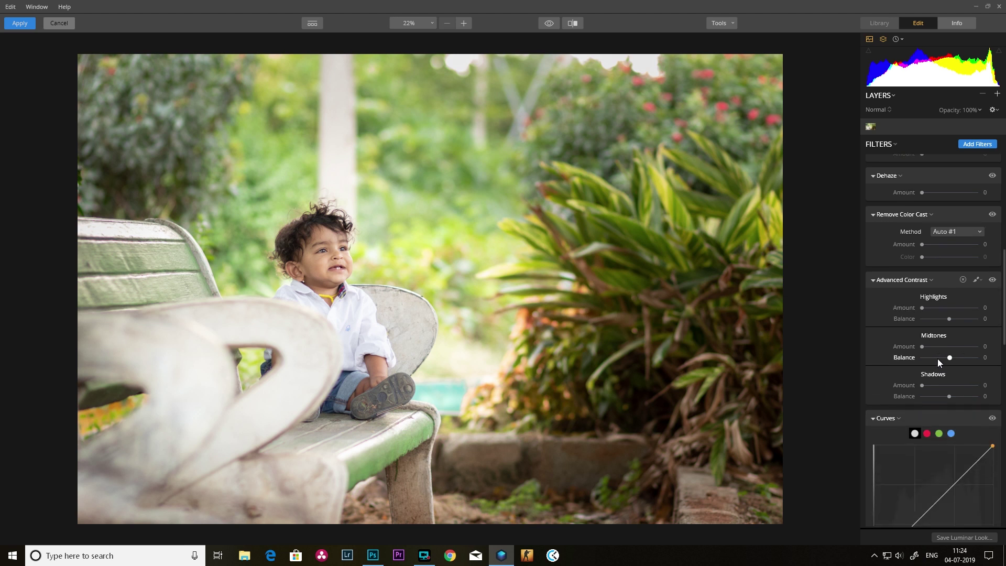
{"action": "scroll", "coordinate": [936, 362], "scroll_direction": "down", "scroll_amount": 5}
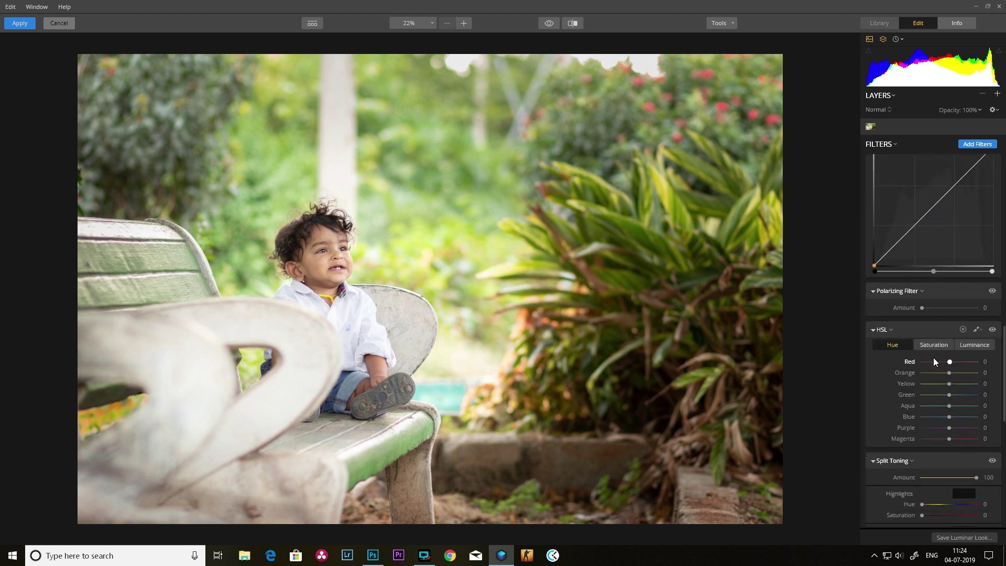
{"action": "scroll", "coordinate": [936, 361], "scroll_direction": "down", "scroll_amount": 2}
{"action": "scroll", "coordinate": [934, 360], "scroll_direction": "up", "scroll_amount": 1}
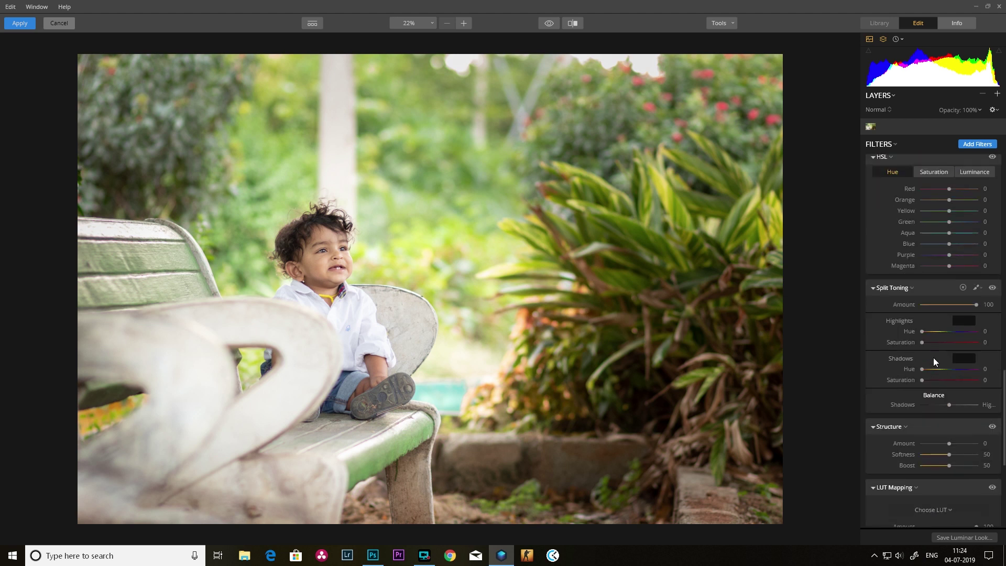
{"action": "scroll", "coordinate": [922, 329], "scroll_direction": "up", "scroll_amount": 2}
{"action": "scroll", "coordinate": [920, 324], "scroll_direction": "up", "scroll_amount": 10}
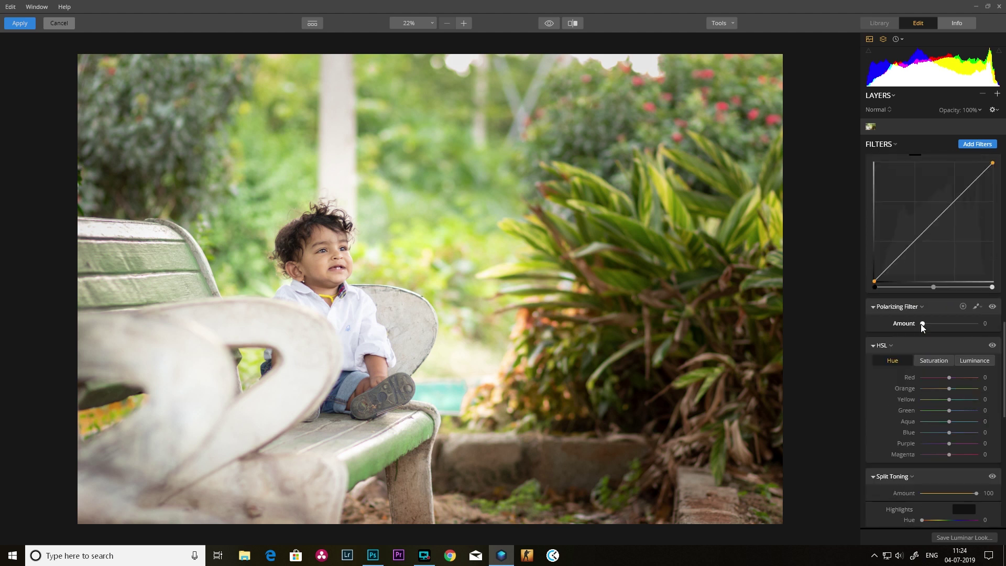
{"action": "scroll", "coordinate": [921, 324], "scroll_direction": "up", "scroll_amount": 3}
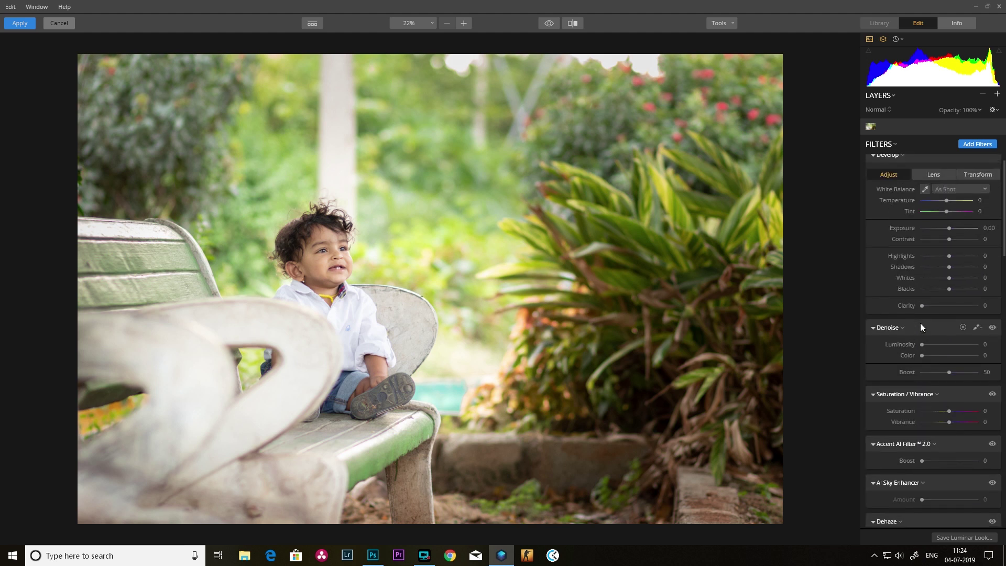
{"action": "left_click", "coordinate": [950, 160]}
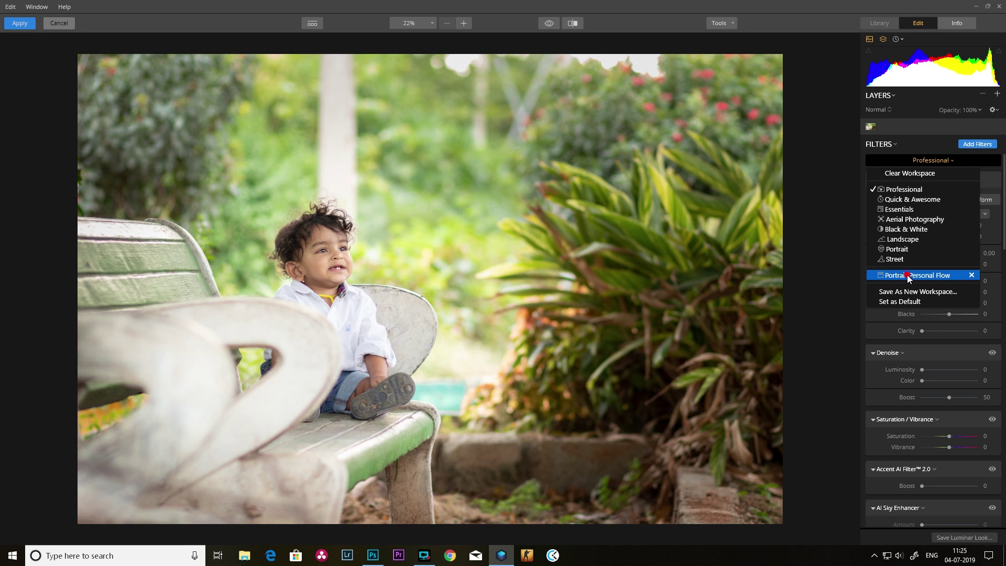
Switch to Portrait Personal Flow; set Exposure -1.46, Contrast 2, Highlights -28, Shadows 55.
{"action": "left_click", "coordinate": [908, 275]}
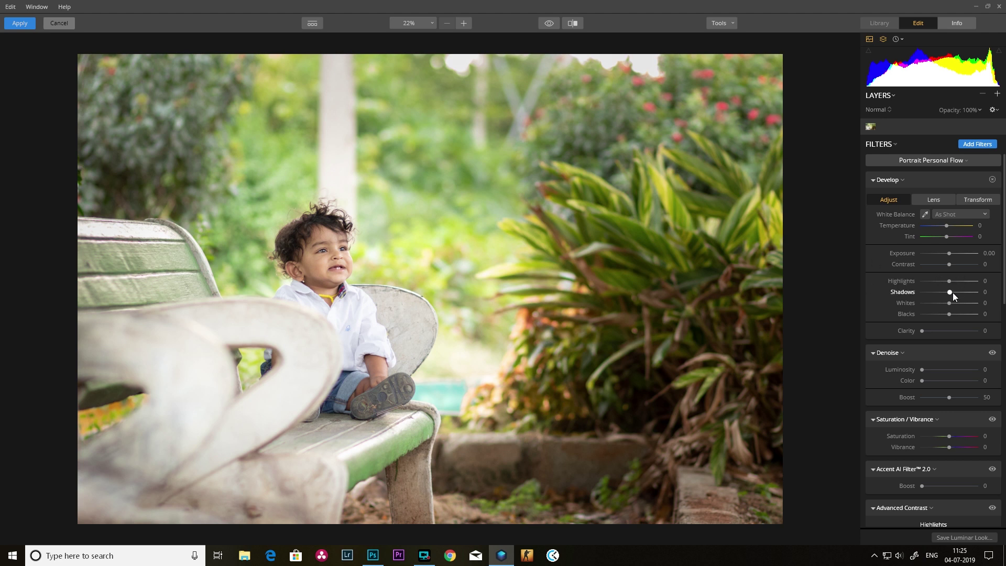
{"action": "left_click_drag", "start_coordinate": [948, 253], "coordinate": [941, 254]}
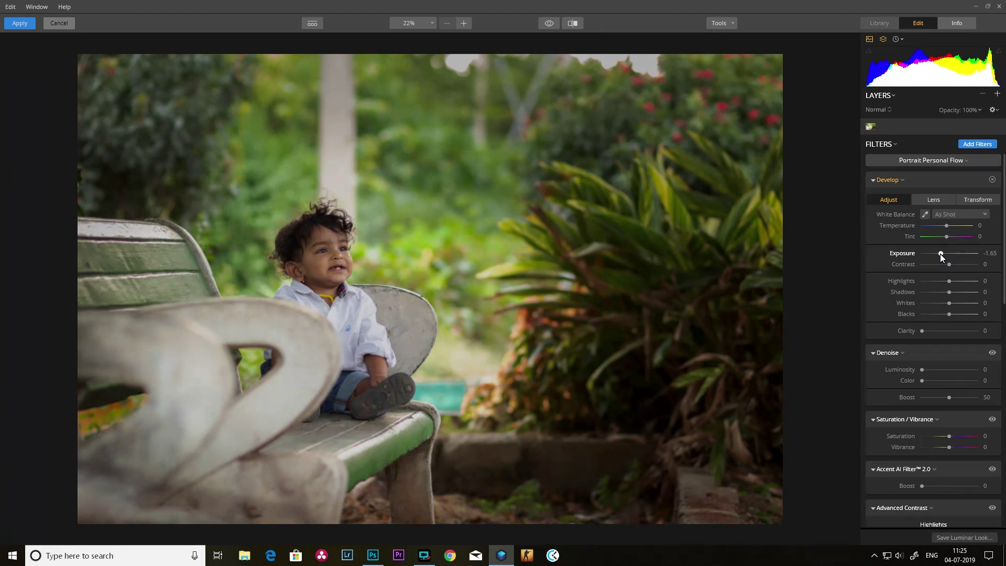
{"action": "left_click_drag", "start_coordinate": [941, 254], "coordinate": [942, 253]}
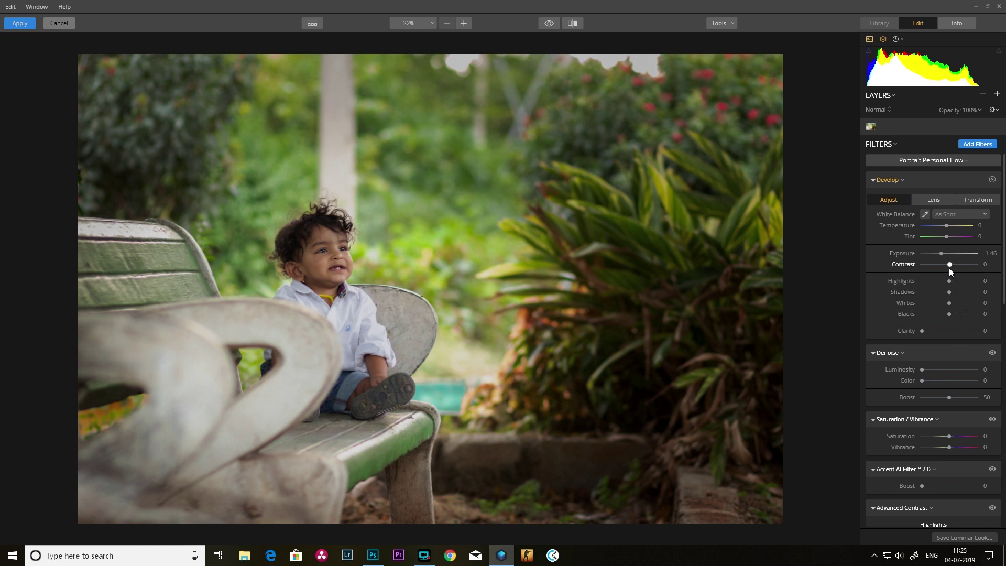
{"action": "left_click_drag", "start_coordinate": [950, 281], "coordinate": [942, 282]}
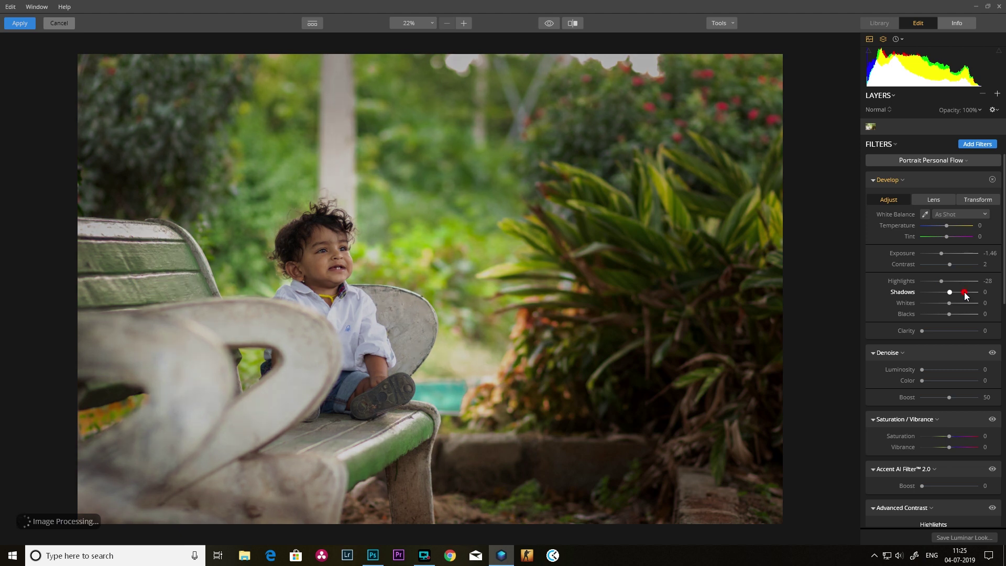
{"action": "left_click", "coordinate": [964, 292]}
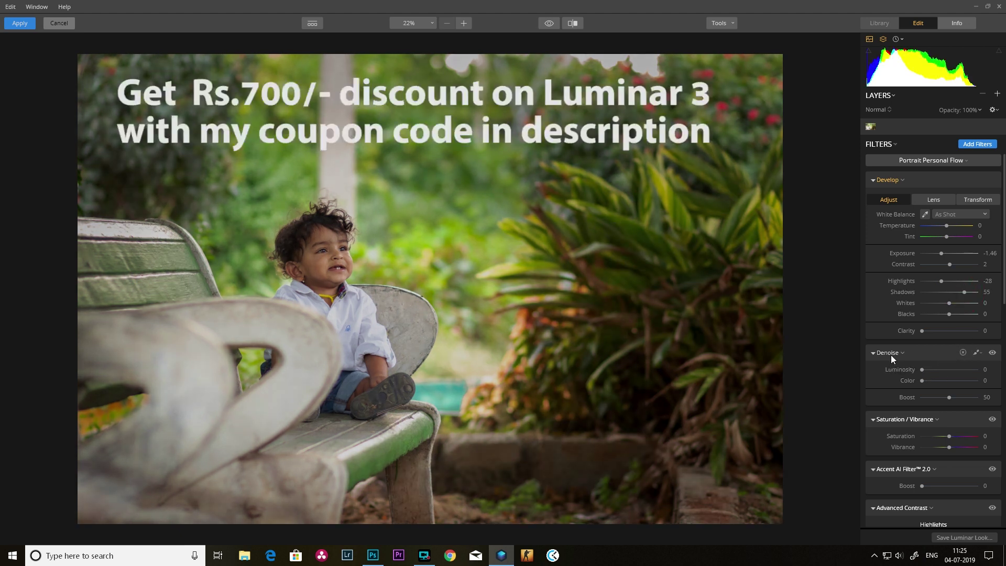
{"action": "left_click", "coordinate": [930, 369]}
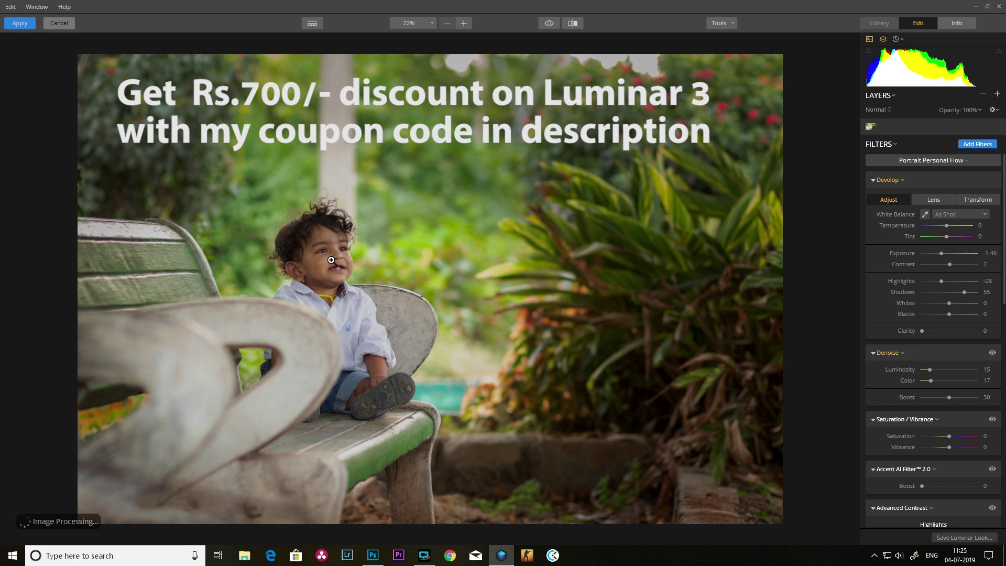
{"action": "scroll", "coordinate": [331, 260], "scroll_direction": "up", "scroll_amount": 5}
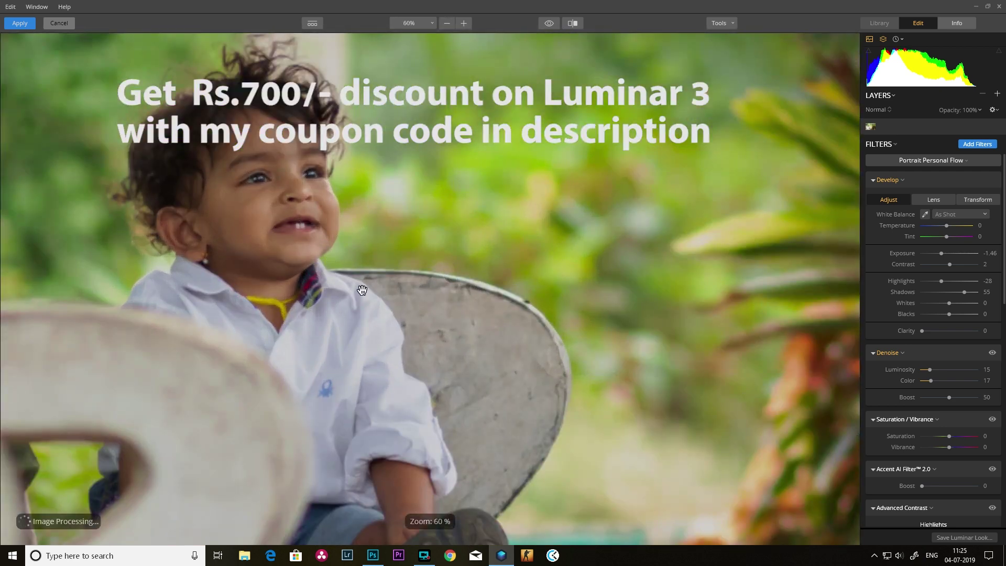
{"action": "scroll", "coordinate": [404, 313], "scroll_direction": "up", "scroll_amount": 1}
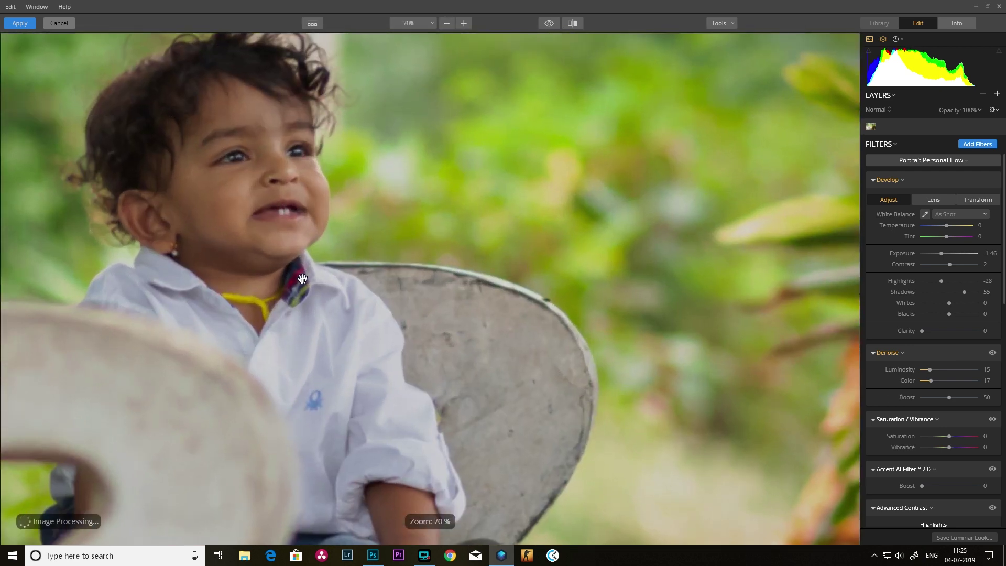
{"action": "left_click_drag", "start_coordinate": [301, 284], "coordinate": [394, 357]}
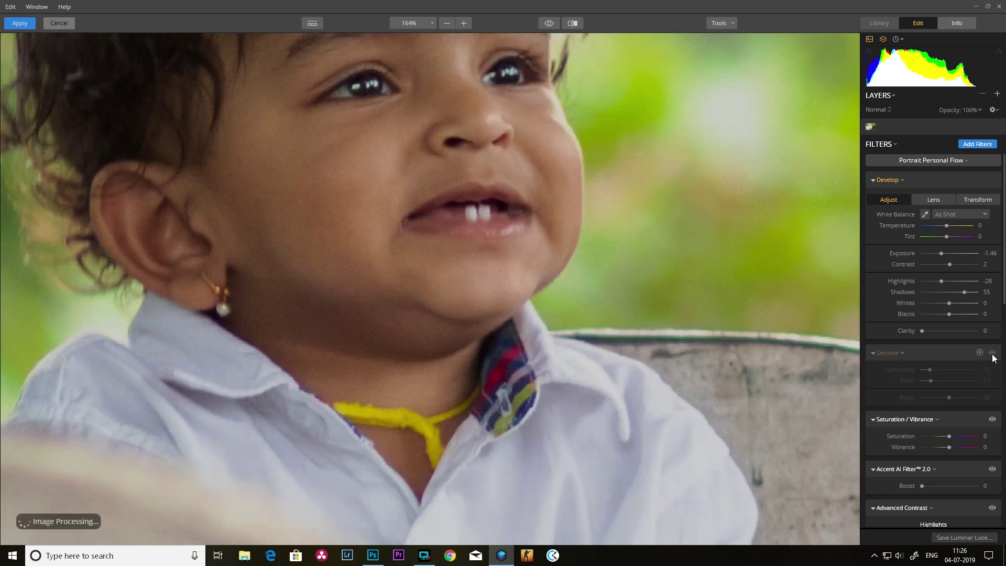
{"action": "left_click", "coordinate": [993, 353]}
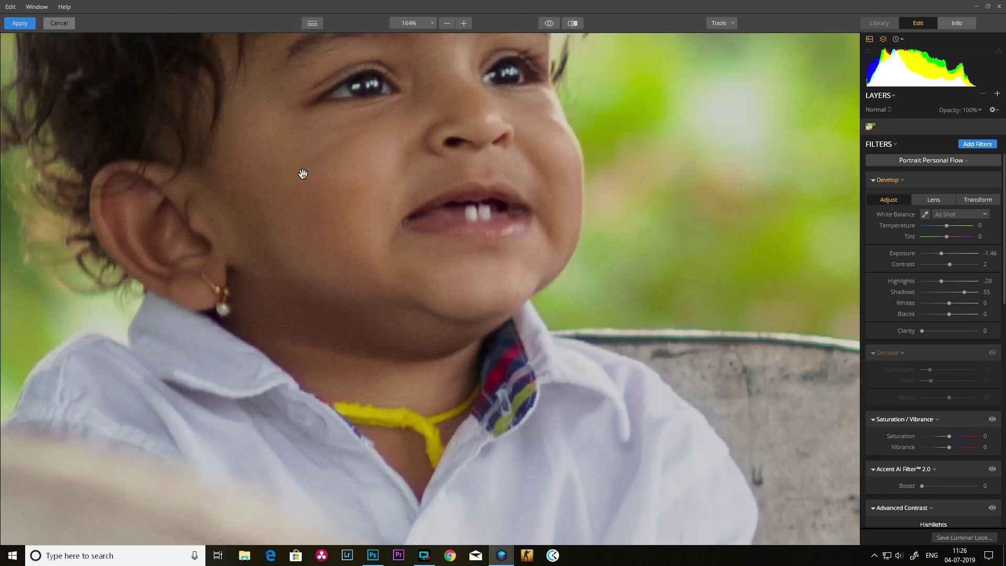
{"action": "left_click", "coordinate": [997, 353]}
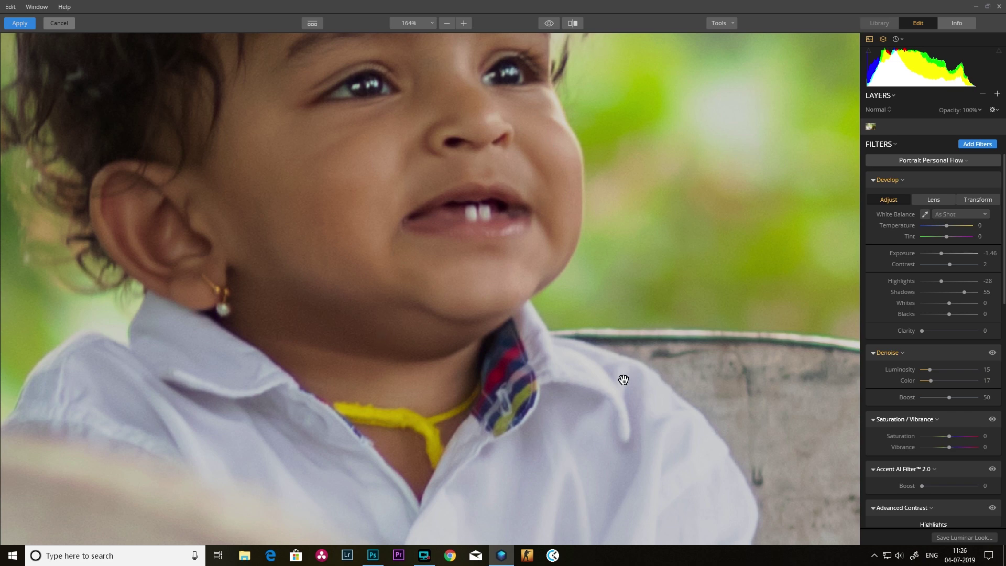
{"action": "scroll", "coordinate": [623, 379], "scroll_direction": "down", "scroll_amount": 5}
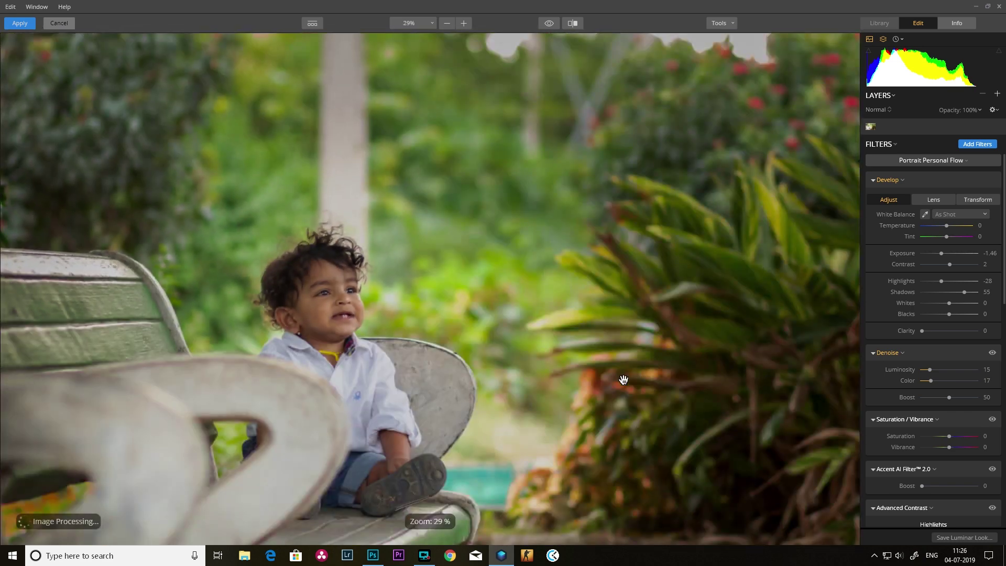
{"action": "scroll", "coordinate": [623, 381], "scroll_direction": "down", "scroll_amount": 1}
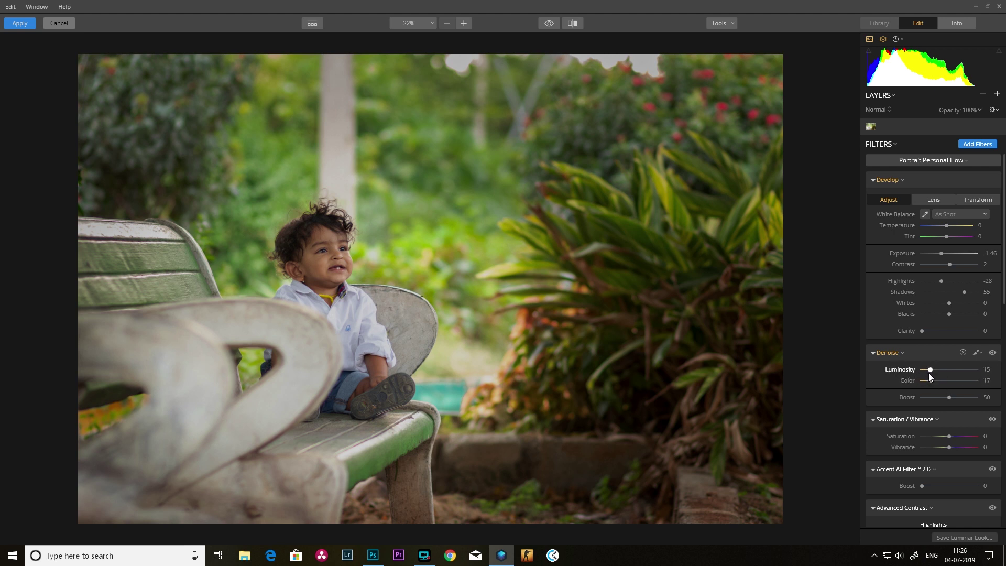
Set the Accent AI Filter 2.0 Boost to 73, after trying 77 and 93.
{"action": "scroll", "coordinate": [933, 423], "scroll_direction": "down", "scroll_amount": 2}
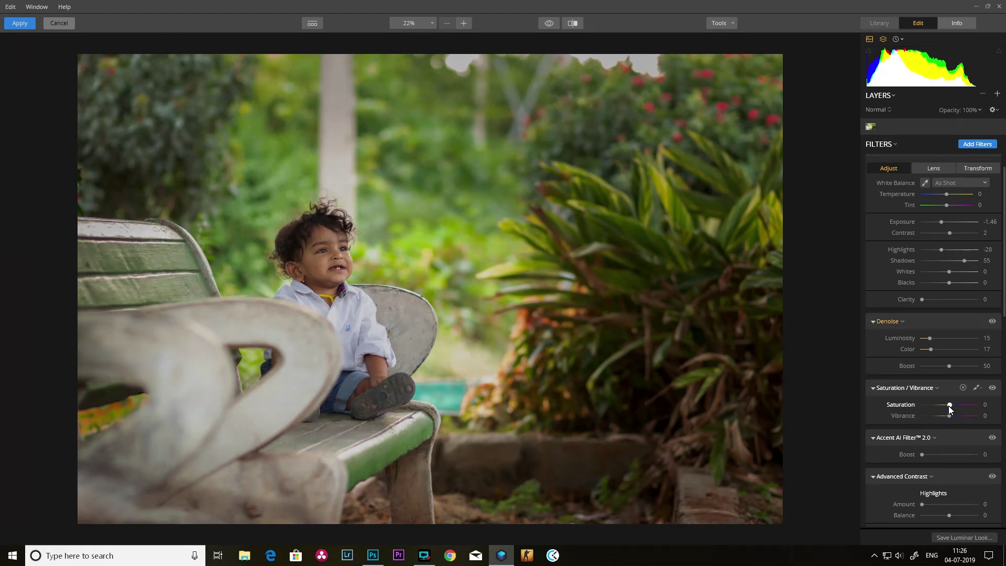
{"action": "left_click", "coordinate": [964, 453]}
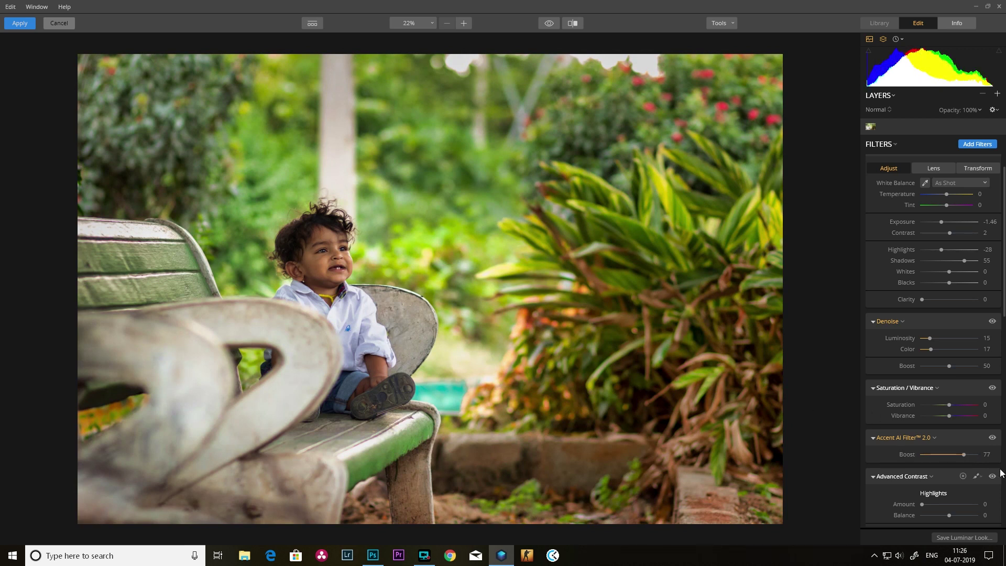
{"action": "left_click", "coordinate": [973, 455]}
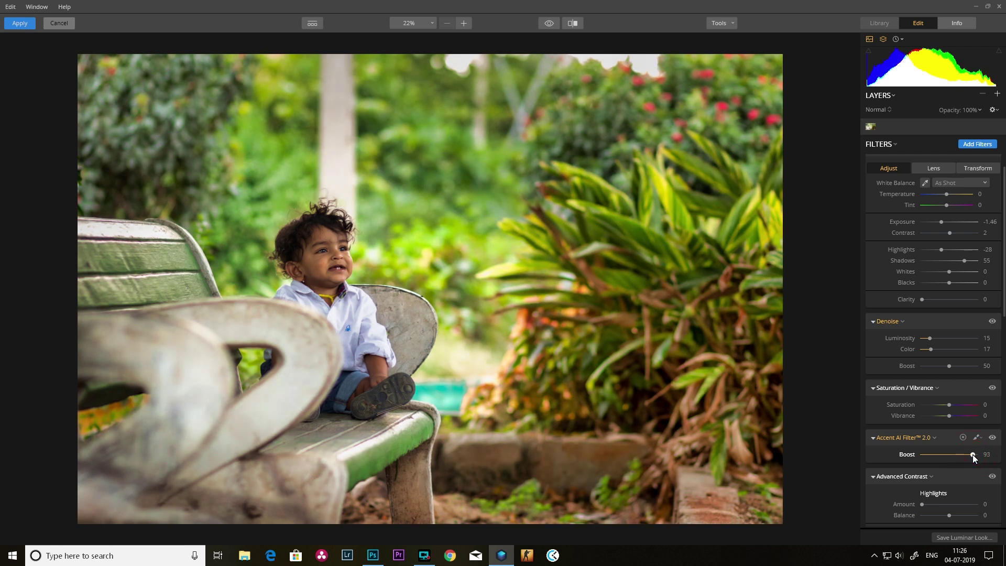
{"action": "left_click", "coordinate": [962, 455]}
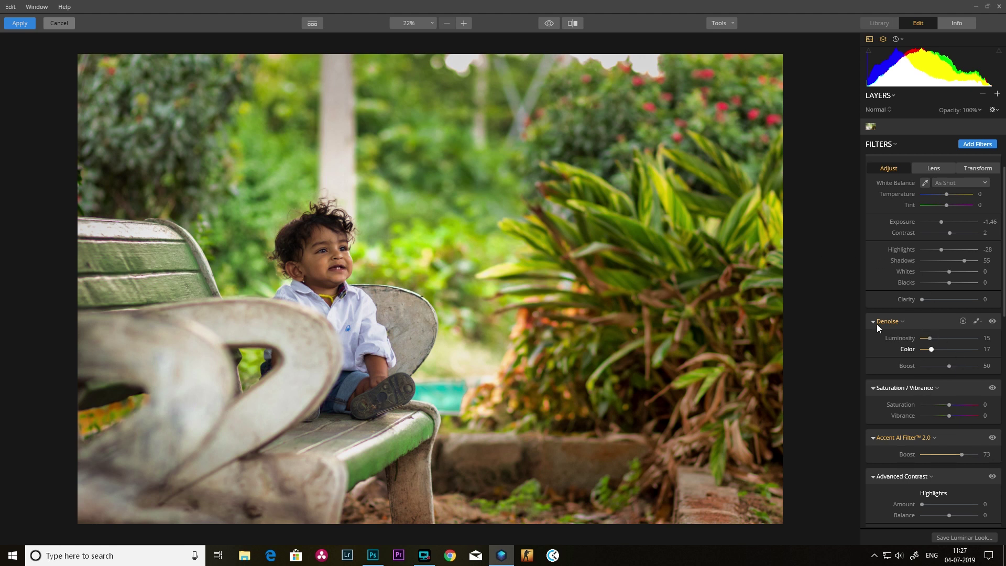
Choose Brush from the Accent AI Filter 2.0 mask options.
{"action": "left_click", "coordinate": [977, 437]}
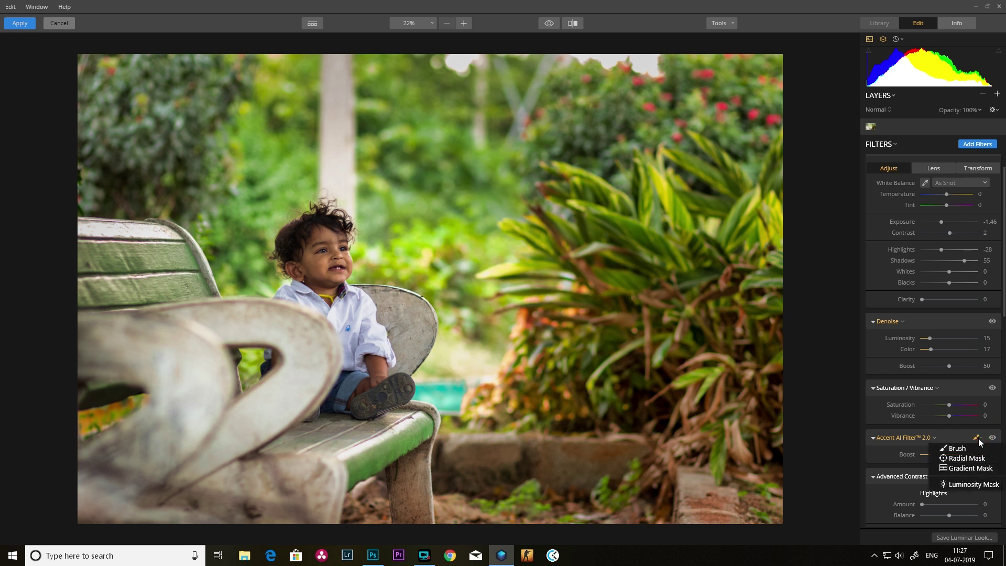
{"action": "left_click", "coordinate": [962, 450]}
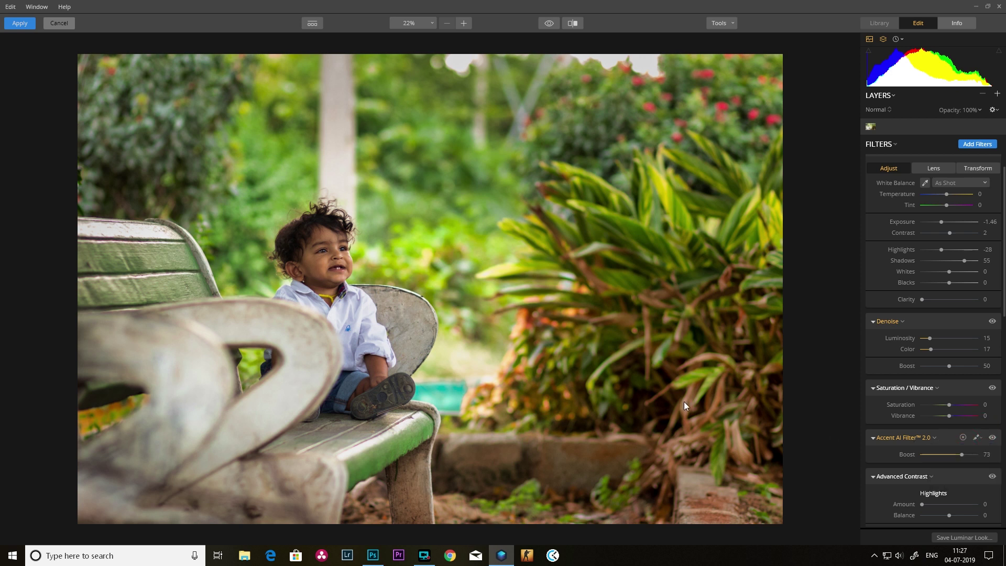
At brush size 52, paint the child's hair, legs, shirt and face and the bench backrest and arm.
{"action": "key", "text": "bracketleft"}
{"action": "key", "text": "bracketleft"}
{"action": "key", "text": "bracketleft"}
{"action": "key", "text": "bracketleft"}
{"action": "key", "text": "bracketleft"}
{"action": "key", "text": "bracketleft"}
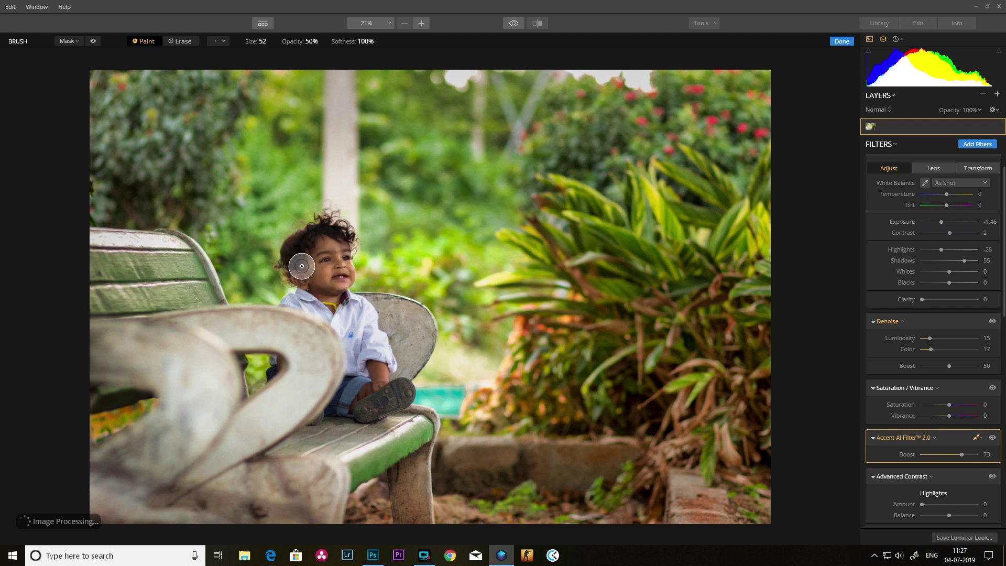
{"action": "mouse_move", "coordinate": [300, 256]}
{"action": "left_mouse_down"}
{"action": "mouse_move", "coordinate": [299, 265]}
{"action": "mouse_move", "coordinate": [298, 242]}
{"action": "mouse_move", "coordinate": [311, 258]}
{"action": "left_mouse_up"}
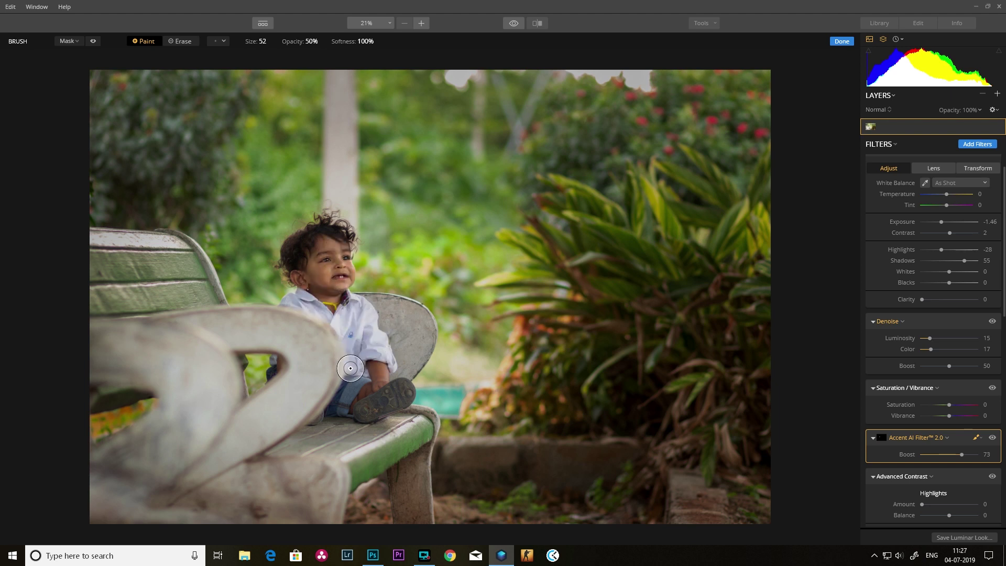
{"action": "left_click_drag", "start_coordinate": [350, 370], "coordinate": [348, 392]}
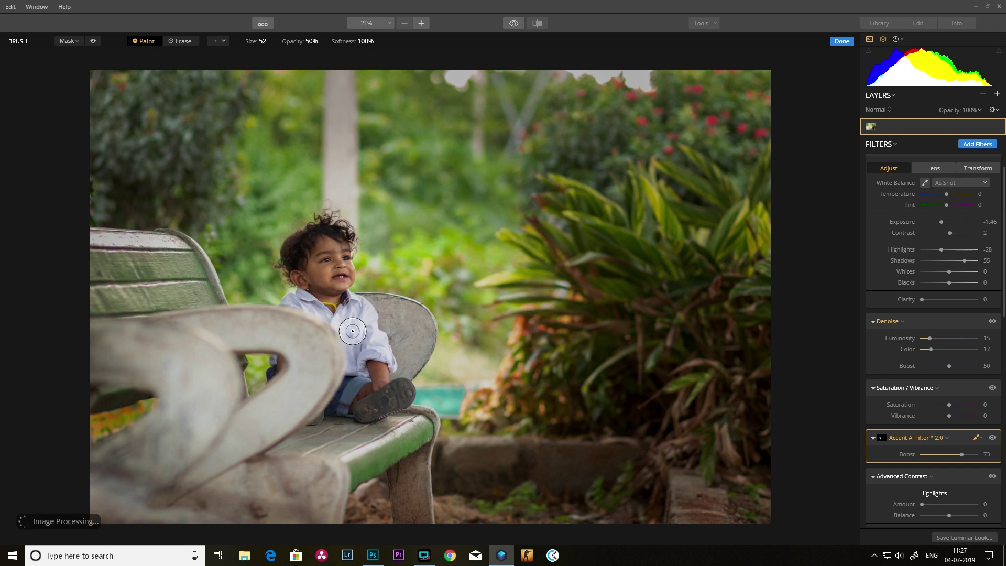
{"action": "left_click_drag", "start_coordinate": [348, 325], "coordinate": [364, 321]}
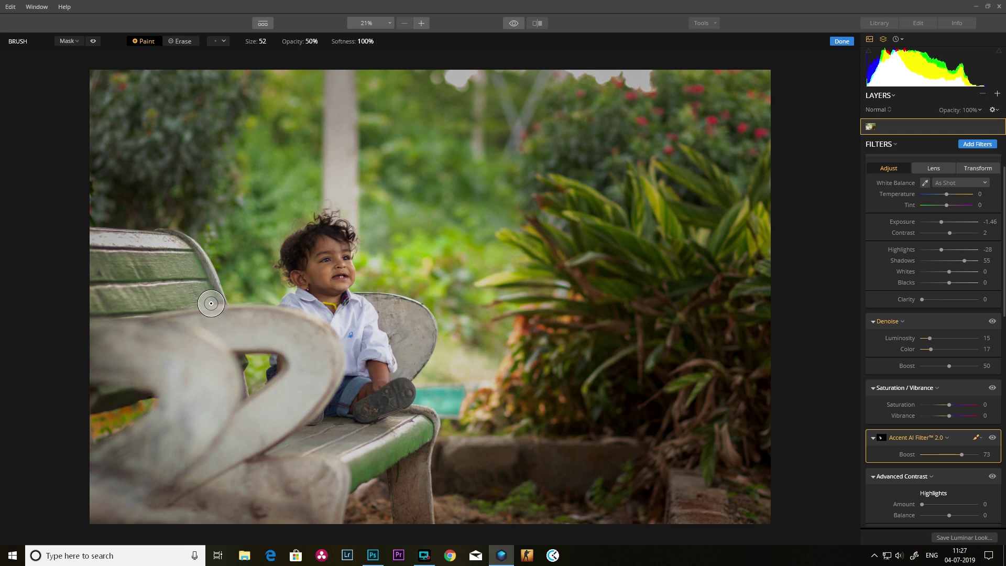
{"action": "mouse_move", "coordinate": [192, 283]}
{"action": "left_mouse_down"}
{"action": "mouse_move", "coordinate": [176, 310]}
{"action": "mouse_move", "coordinate": [149, 281]}
{"action": "mouse_move", "coordinate": [97, 292]}
{"action": "mouse_move", "coordinate": [104, 265]}
{"action": "mouse_move", "coordinate": [150, 244]}
{"action": "left_mouse_up"}
{"action": "left_click", "coordinate": [113, 331]}
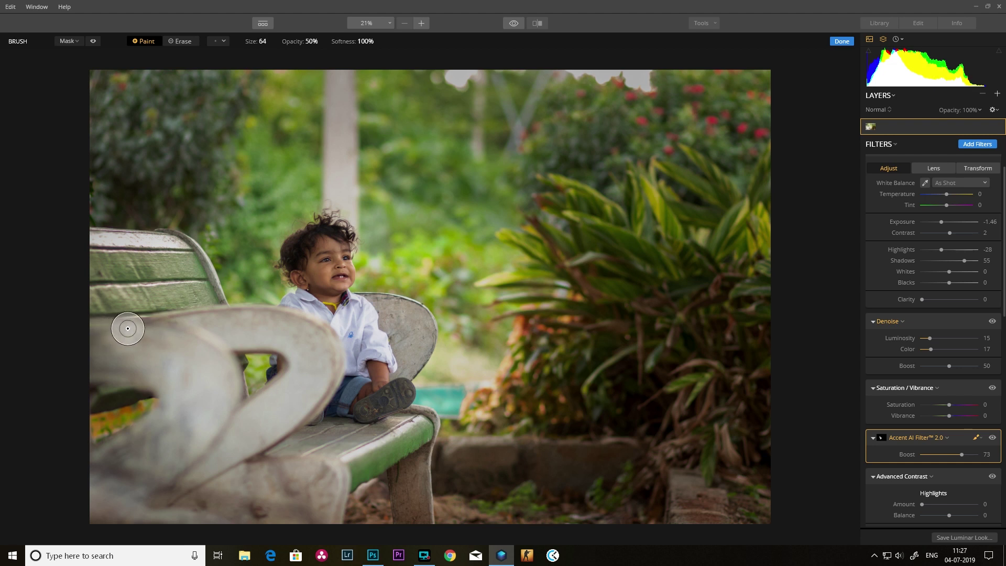
{"action": "scroll", "coordinate": [101, 351], "scroll_direction": "up", "scroll_amount": 4}
{"action": "mouse_move", "coordinate": [162, 362]}
{"action": "left_mouse_down"}
{"action": "mouse_move", "coordinate": [102, 348]}
{"action": "mouse_move", "coordinate": [241, 332]}
{"action": "mouse_move", "coordinate": [283, 400]}
{"action": "mouse_move", "coordinate": [189, 468]}
{"action": "mouse_move", "coordinate": [146, 445]}
{"action": "mouse_move", "coordinate": [160, 463]}
{"action": "mouse_move", "coordinate": [276, 480]}
{"action": "mouse_move", "coordinate": [308, 499]}
{"action": "mouse_move", "coordinate": [203, 508]}
{"action": "mouse_move", "coordinate": [337, 427]}
{"action": "mouse_move", "coordinate": [346, 450]}
{"action": "left_mouse_up"}
{"action": "key", "text": "bracketleft"}
{"action": "key", "text": "bracketleft"}
{"action": "key", "text": "bracketleft"}
{"action": "key", "text": "bracketleft"}
{"action": "key", "text": "bracketleft"}
{"action": "key", "text": "bracketleft"}
{"action": "key", "text": "bracketleft"}
{"action": "key", "text": "bracketleft"}
{"action": "key", "text": "bracketleft"}
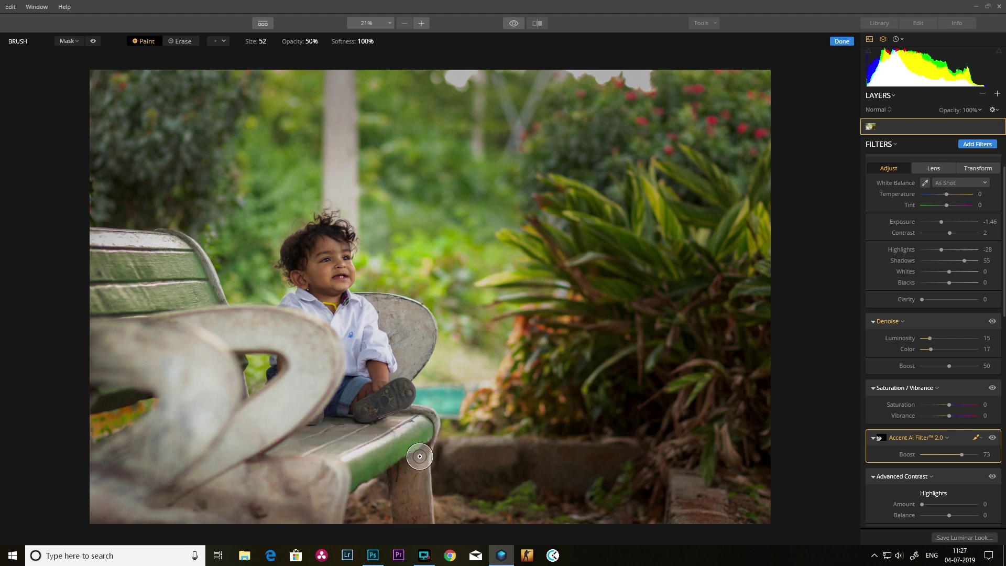
{"action": "mouse_move", "coordinate": [316, 261]}
{"action": "left_mouse_down"}
{"action": "mouse_move", "coordinate": [327, 265]}
{"action": "mouse_move", "coordinate": [322, 283]}
{"action": "left_mouse_up"}
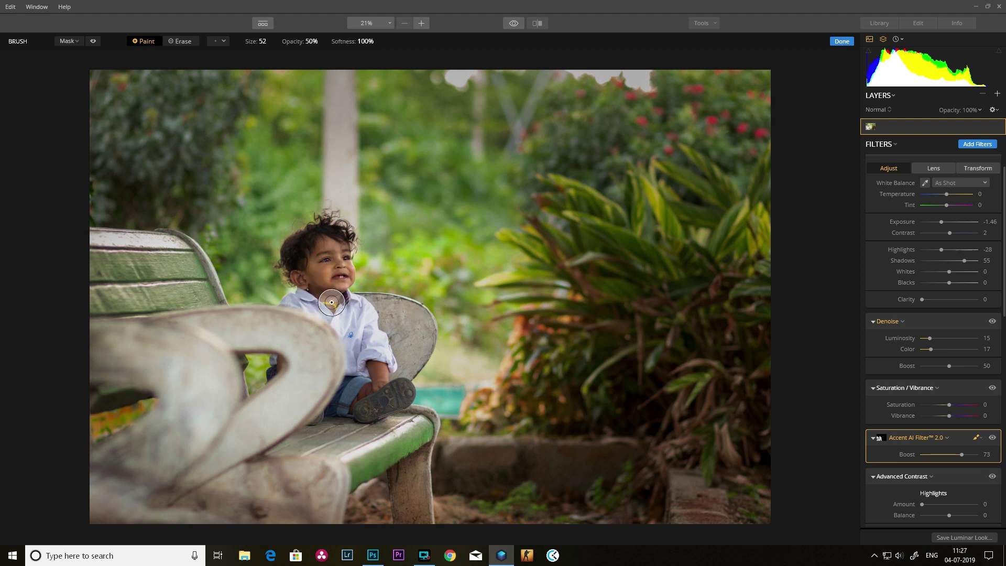
Finish the mask, then set Advanced Contrast Highlights 14, Midtones 13, Shadows 0.
{"action": "left_click", "coordinate": [841, 41]}
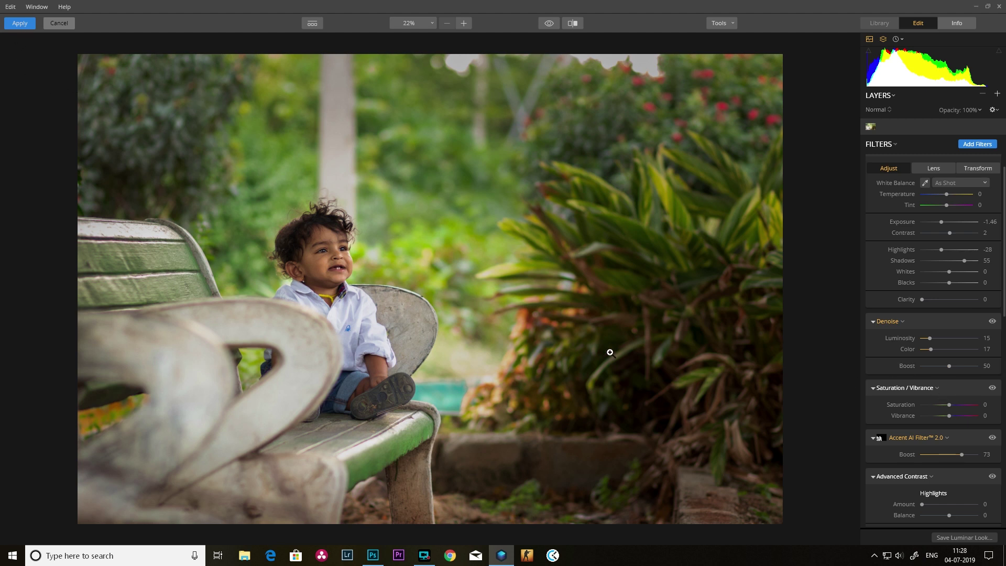
{"action": "scroll", "coordinate": [978, 405], "scroll_direction": "down", "scroll_amount": 3}
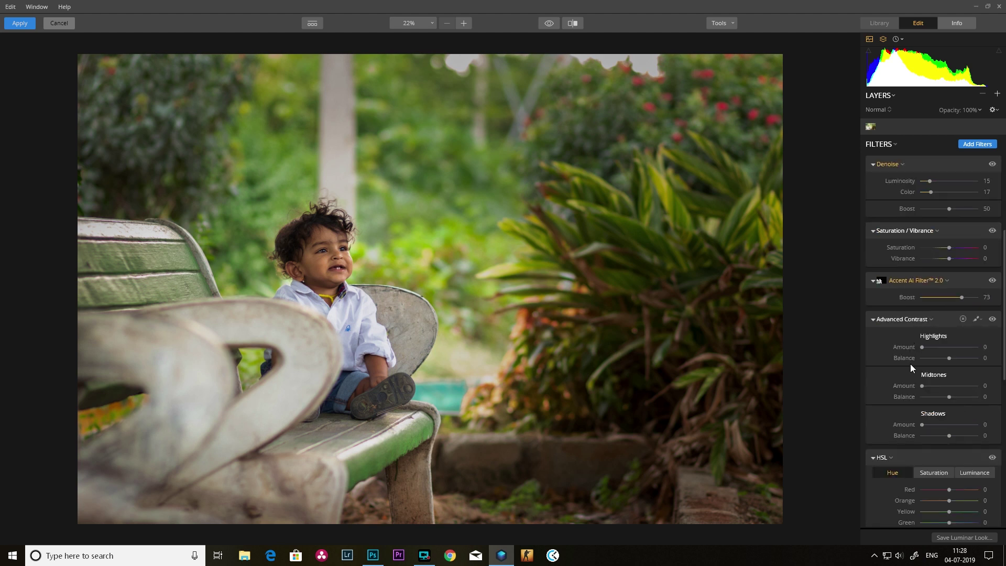
{"action": "left_click", "coordinate": [932, 347]}
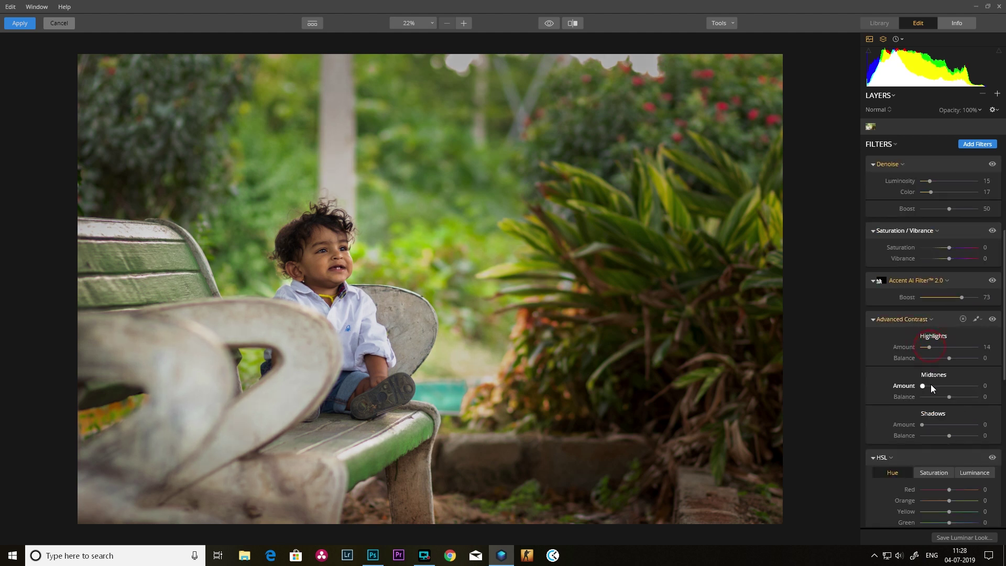
{"action": "left_click", "coordinate": [930, 385]}
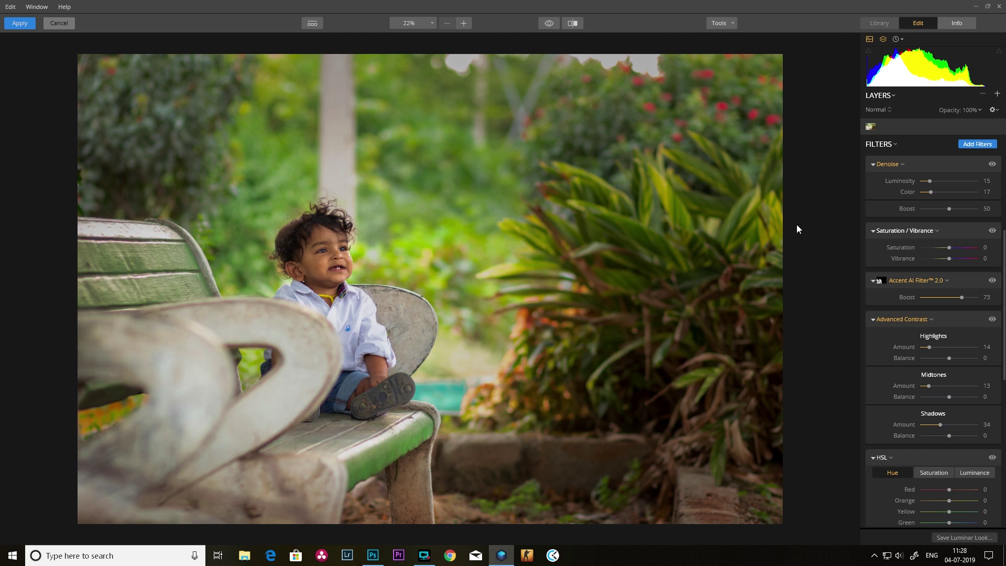
{"action": "left_click", "coordinate": [928, 425]}
{"action": "left_click", "coordinate": [922, 423]}
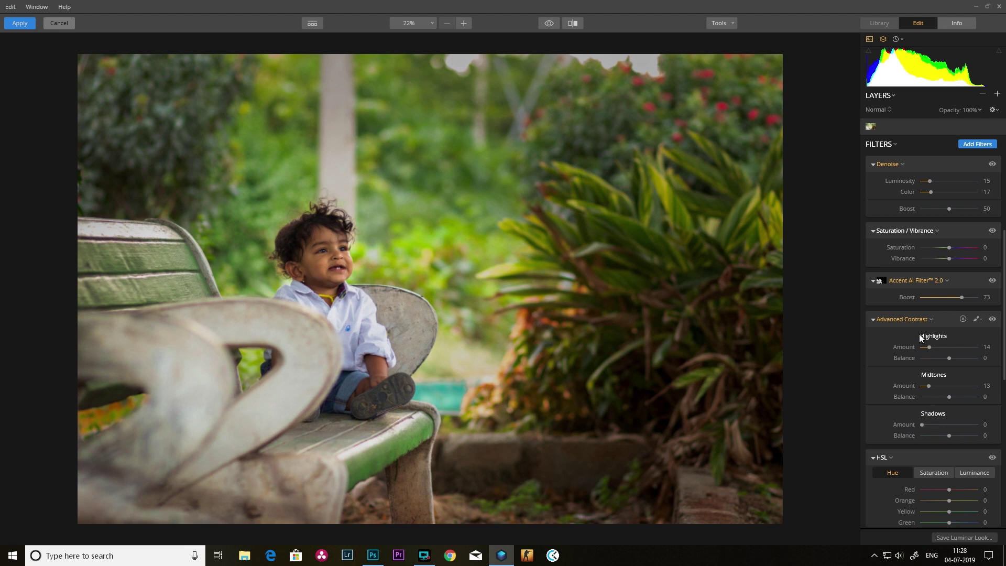
{"action": "scroll", "coordinate": [949, 434], "scroll_direction": "down", "scroll_amount": 3}
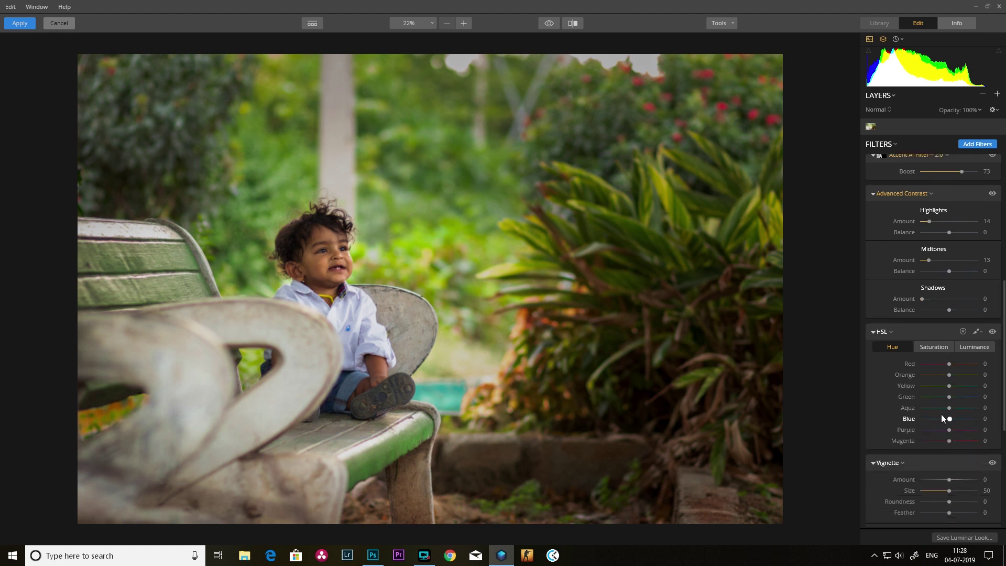
{"action": "left_click", "coordinate": [936, 347]}
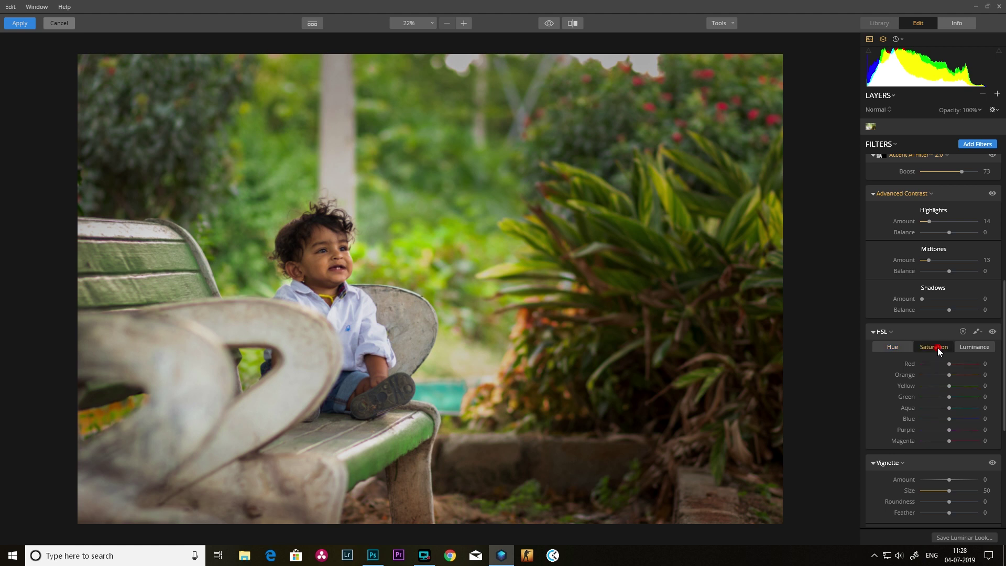
{"action": "left_click", "coordinate": [942, 397]}
{"action": "left_click", "coordinate": [970, 348]}
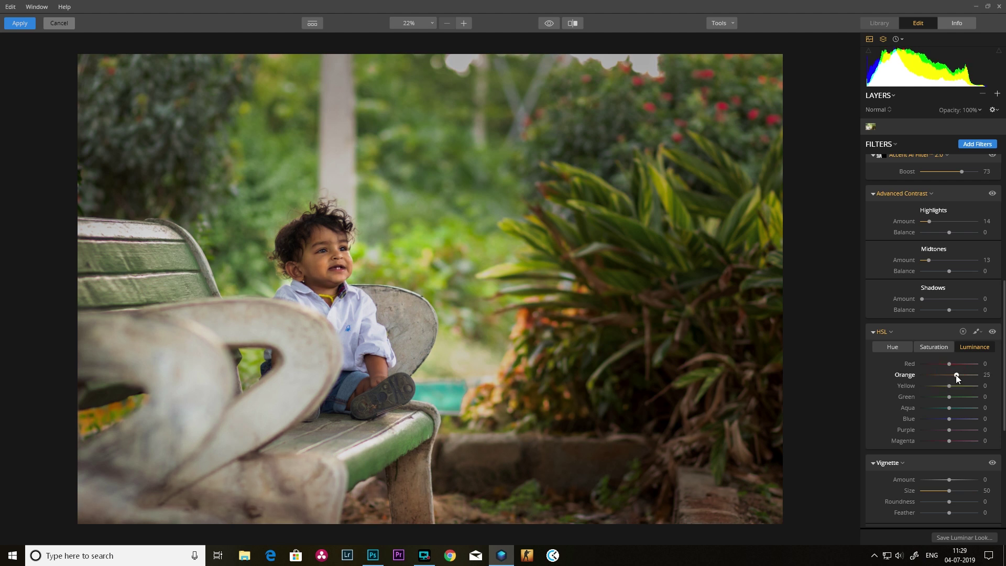
{"action": "left_click_drag", "start_coordinate": [961, 376], "coordinate": [961, 376]}
{"action": "left_click", "coordinate": [994, 335]}
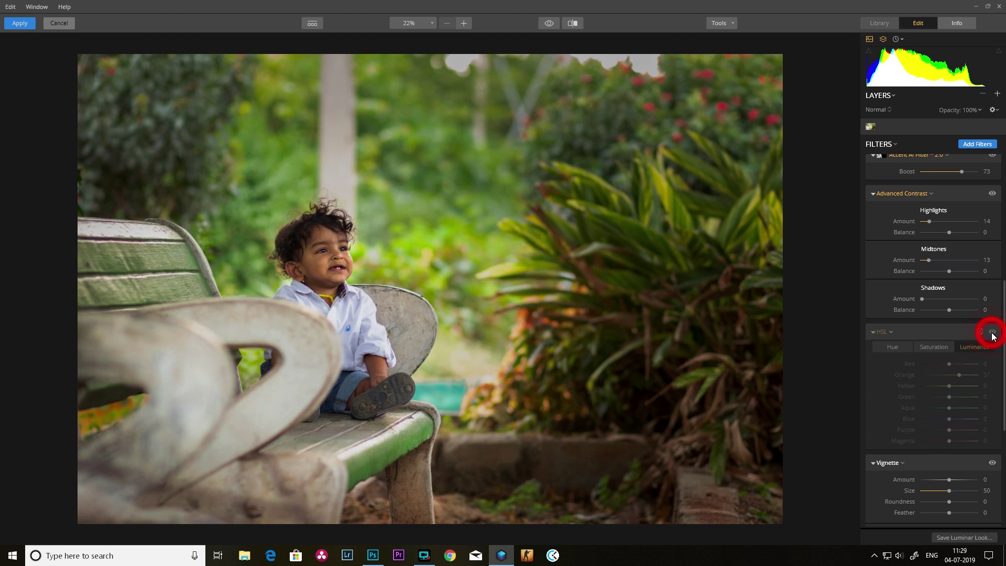
{"action": "left_click", "coordinate": [993, 333]}
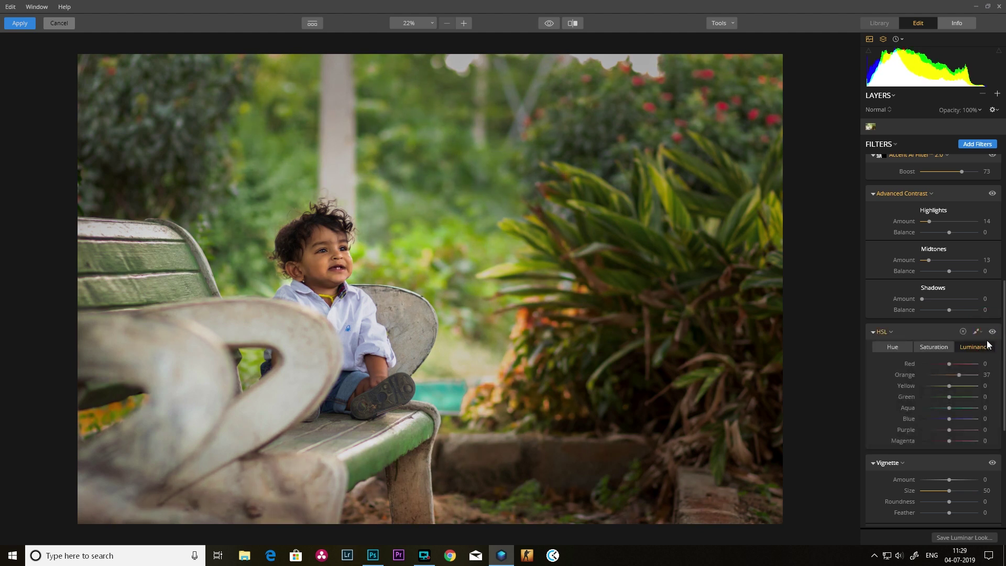
{"action": "left_click", "coordinate": [992, 333]}
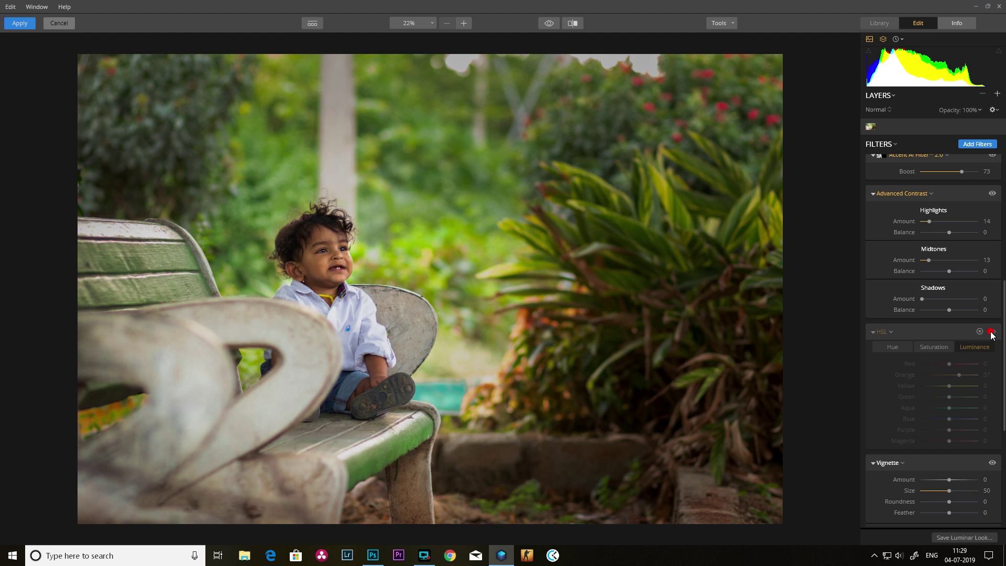
{"action": "left_click", "coordinate": [993, 333]}
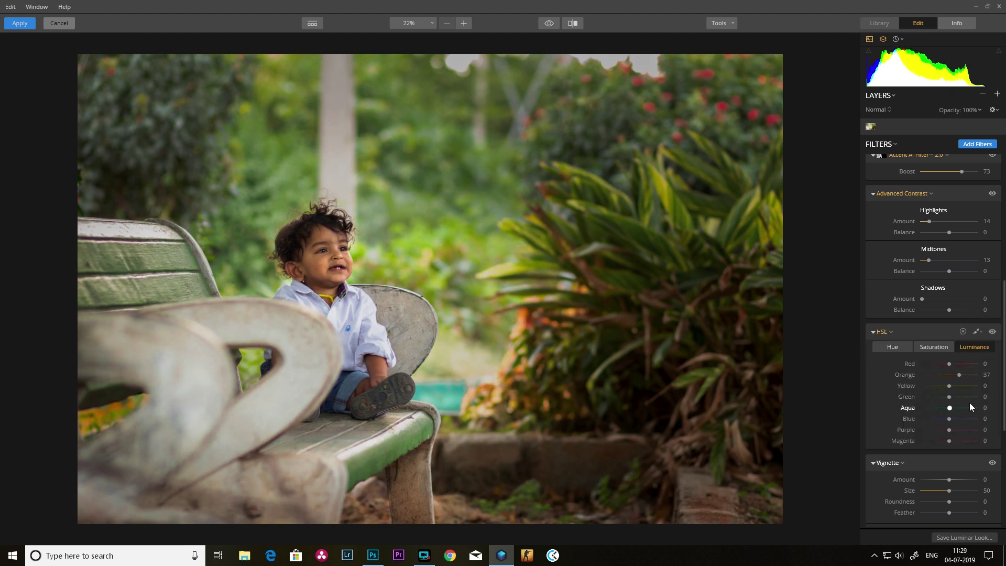
{"action": "scroll", "coordinate": [966, 409], "scroll_direction": "down", "scroll_amount": 3}
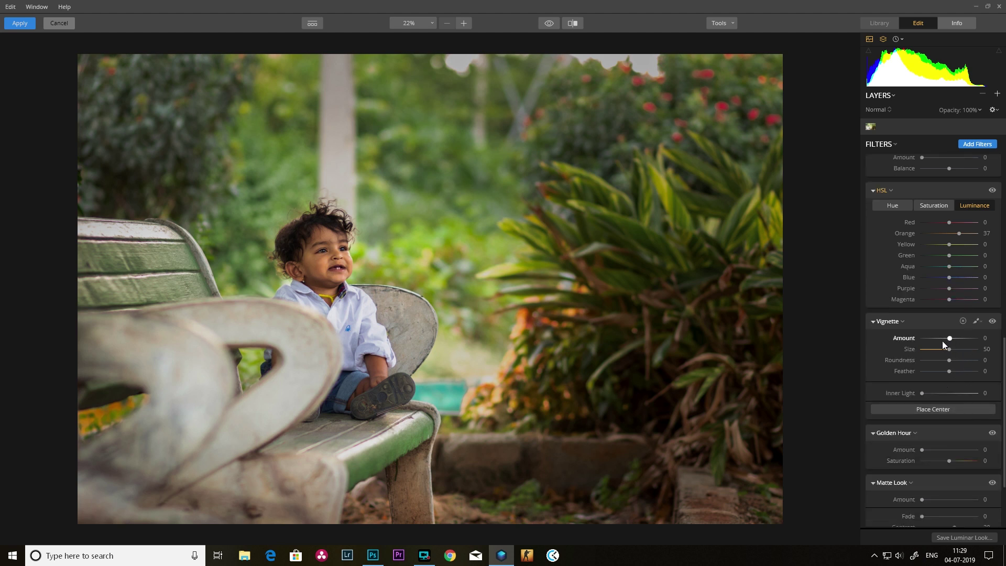
Set the Vignette Amount to -50 and Inner Light to 11.
{"action": "left_click", "coordinate": [939, 337]}
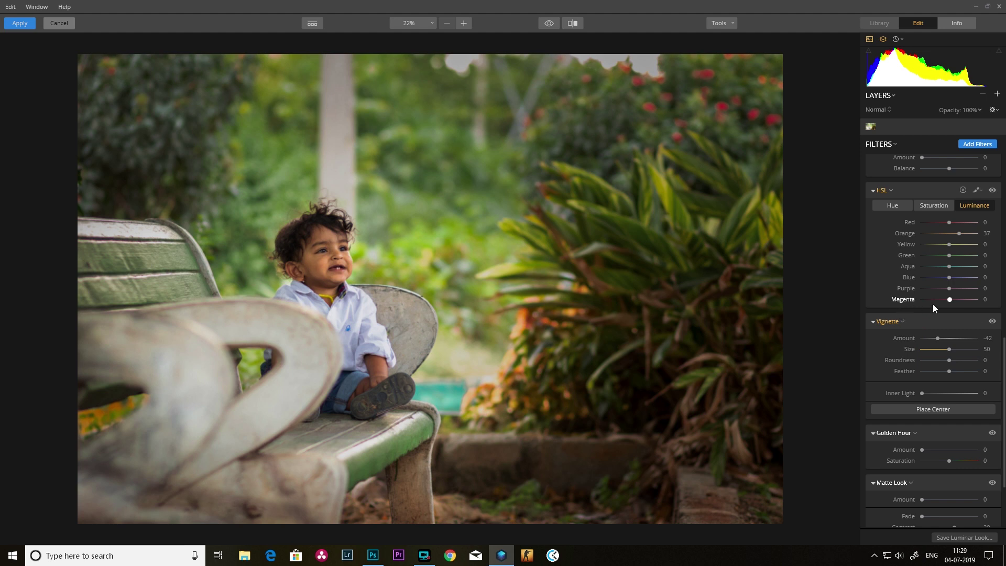
{"action": "left_click", "coordinate": [933, 339]}
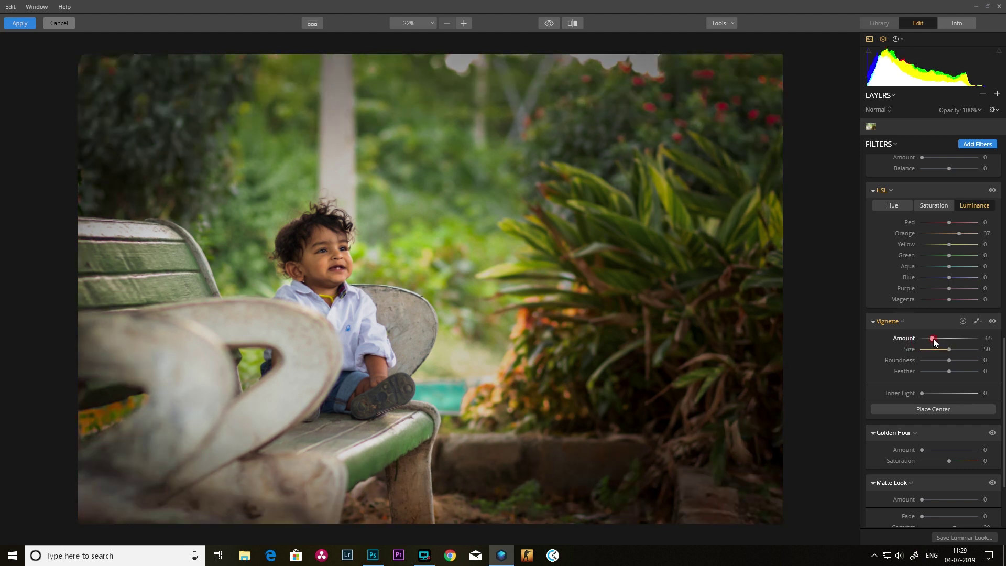
{"action": "left_click_drag", "start_coordinate": [934, 339], "coordinate": [937, 339]}
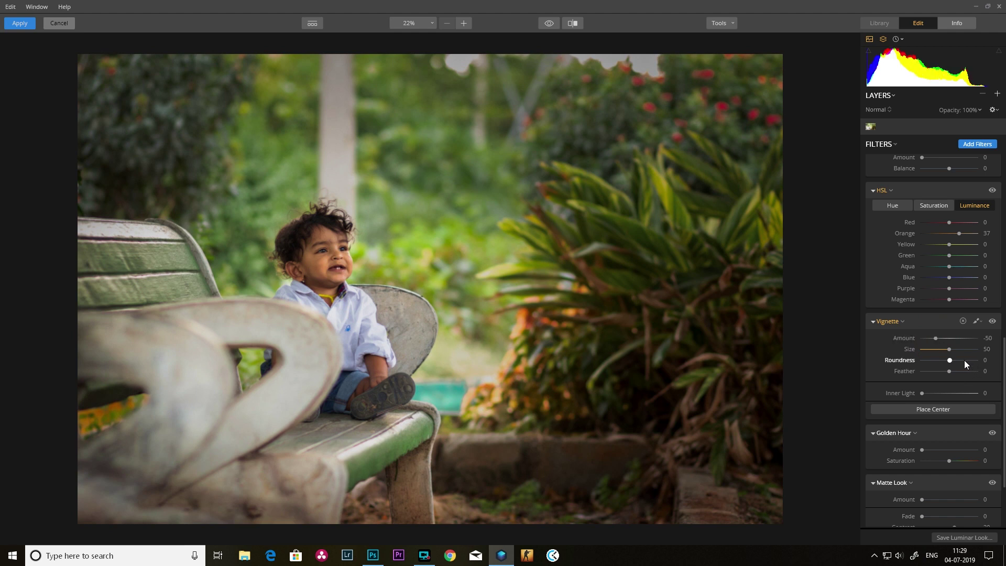
{"action": "left_click", "coordinate": [930, 393]}
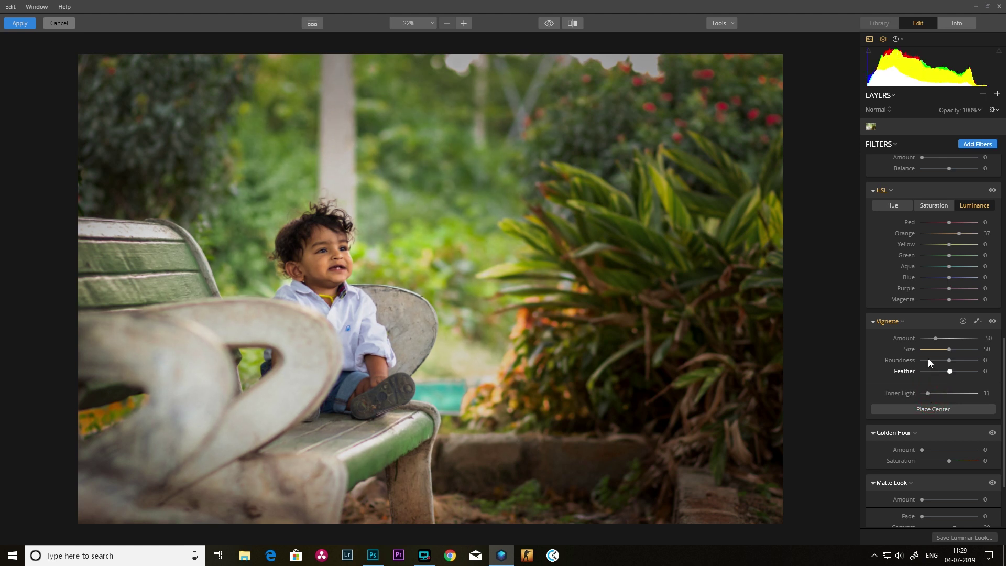
Place the vignette centre on the child's collar.
{"action": "left_click", "coordinate": [933, 408]}
{"action": "left_click", "coordinate": [338, 265]}
{"action": "left_click", "coordinate": [937, 410]}
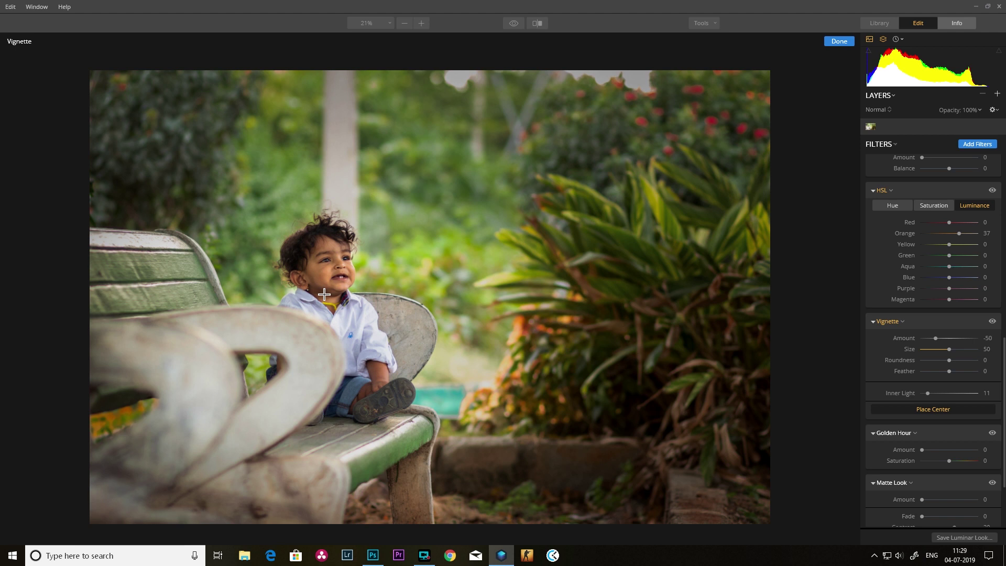
{"action": "left_click", "coordinate": [324, 295]}
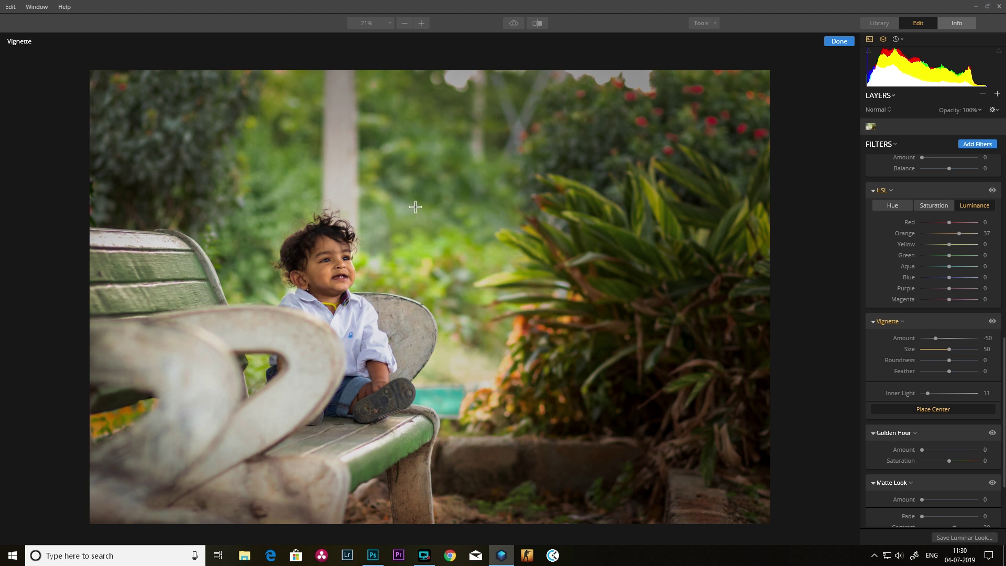
{"action": "left_click", "coordinate": [838, 42]}
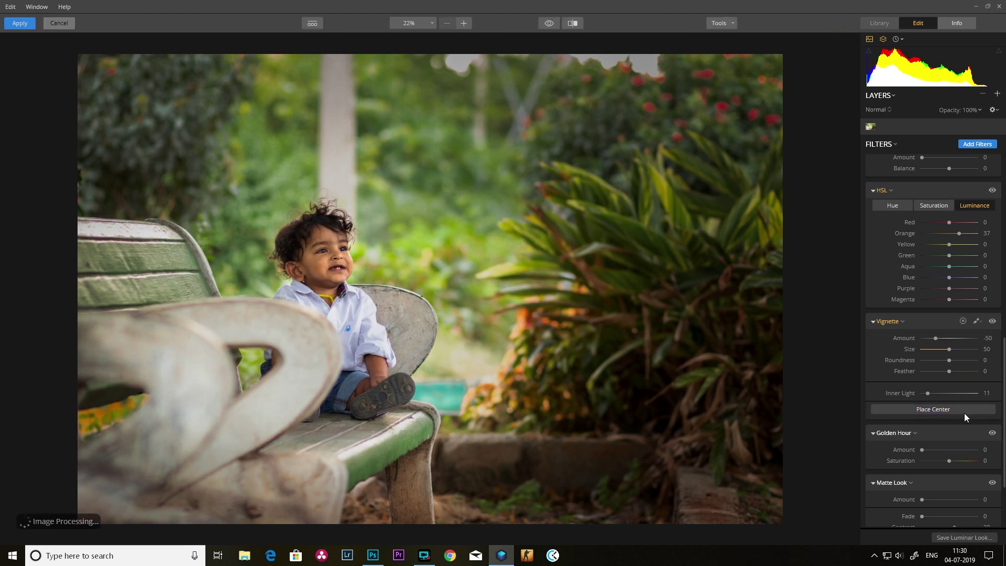
{"action": "scroll", "coordinate": [964, 413], "scroll_direction": "down", "scroll_amount": 3}
{"action": "scroll", "coordinate": [964, 413], "scroll_direction": "down", "scroll_amount": 1}
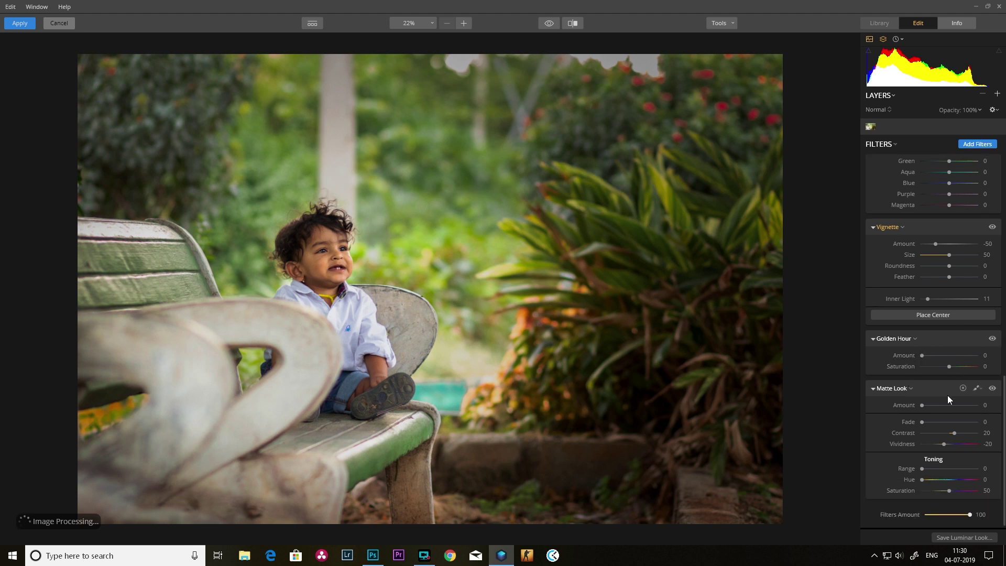
Set the Matte Look Amount to 23 and Fade to 13.
{"action": "scroll", "coordinate": [948, 399], "scroll_direction": "down", "scroll_amount": 1}
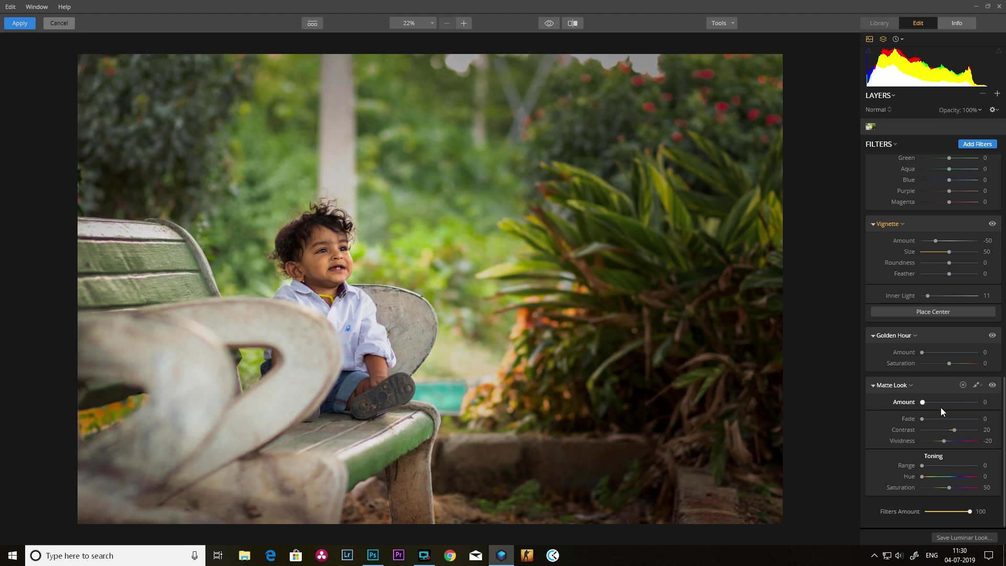
{"action": "left_click", "coordinate": [936, 403]}
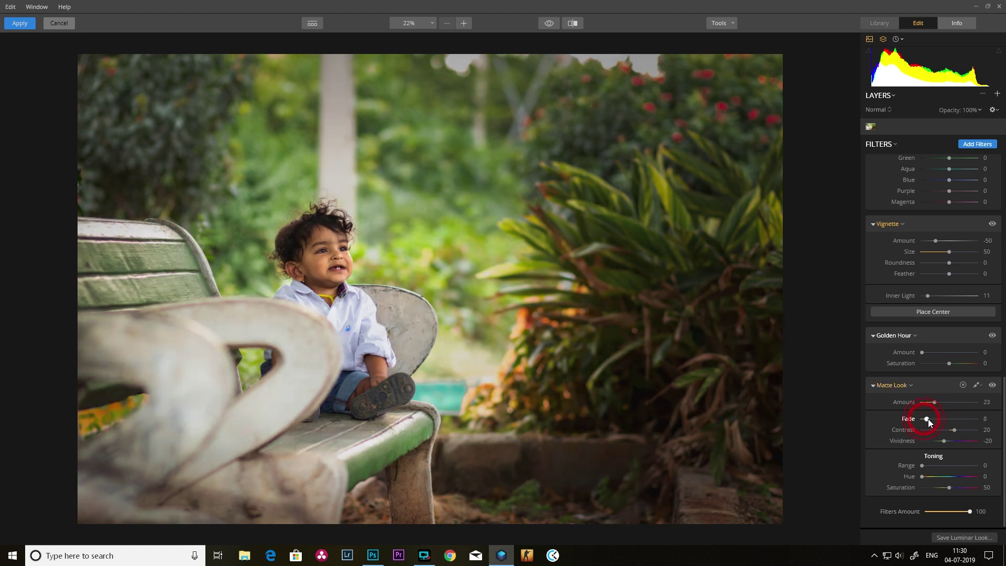
{"action": "left_click_drag", "start_coordinate": [928, 419], "coordinate": [930, 419]}
Give the matte a warm toning at Hue 14 with a narrow Range of about 8.
{"action": "left_click_drag", "start_coordinate": [922, 468], "coordinate": [986, 473]}
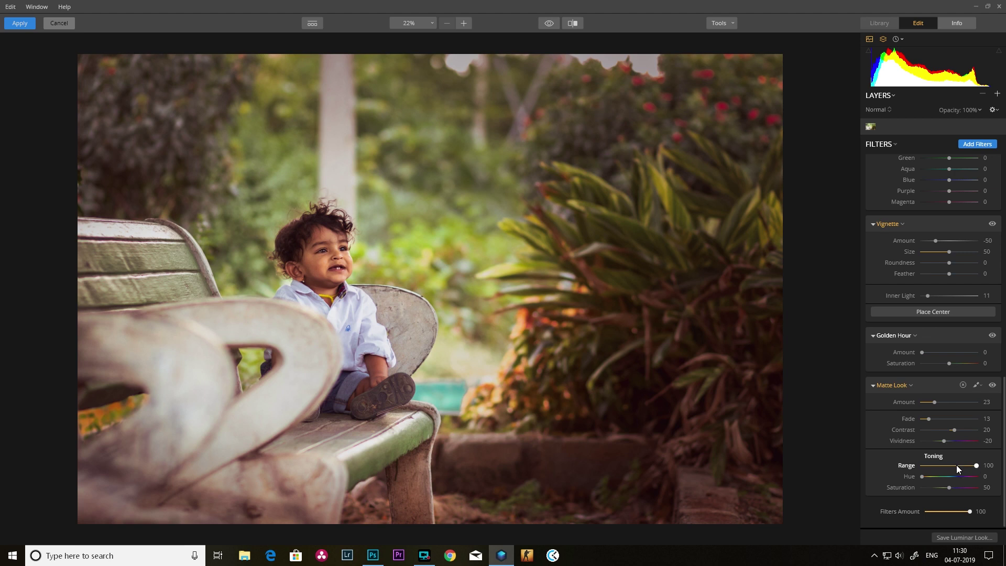
{"action": "left_click", "coordinate": [956, 465]}
{"action": "left_click", "coordinate": [926, 465]}
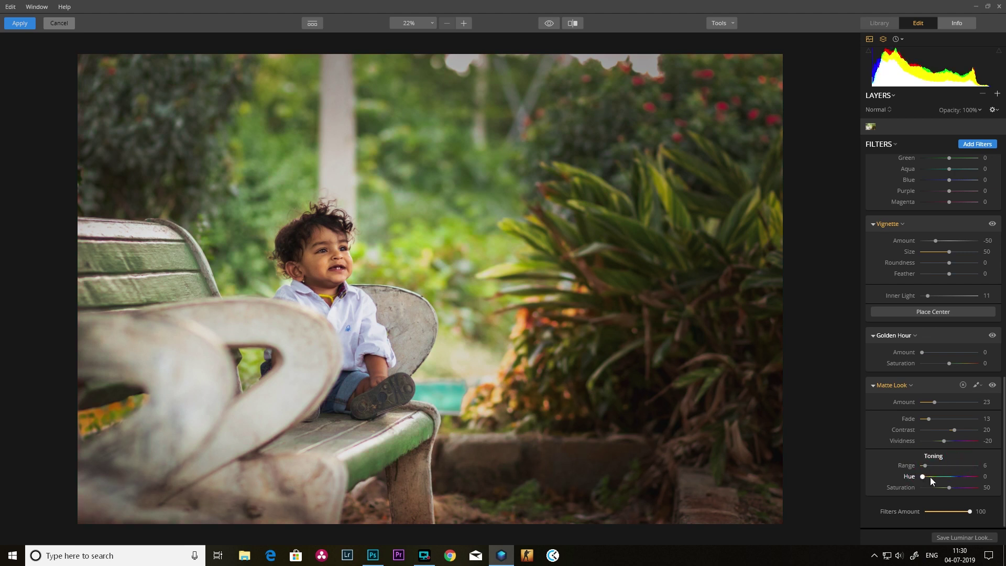
{"action": "left_click_drag", "start_coordinate": [924, 477], "coordinate": [949, 476]}
{"action": "left_click", "coordinate": [955, 466]}
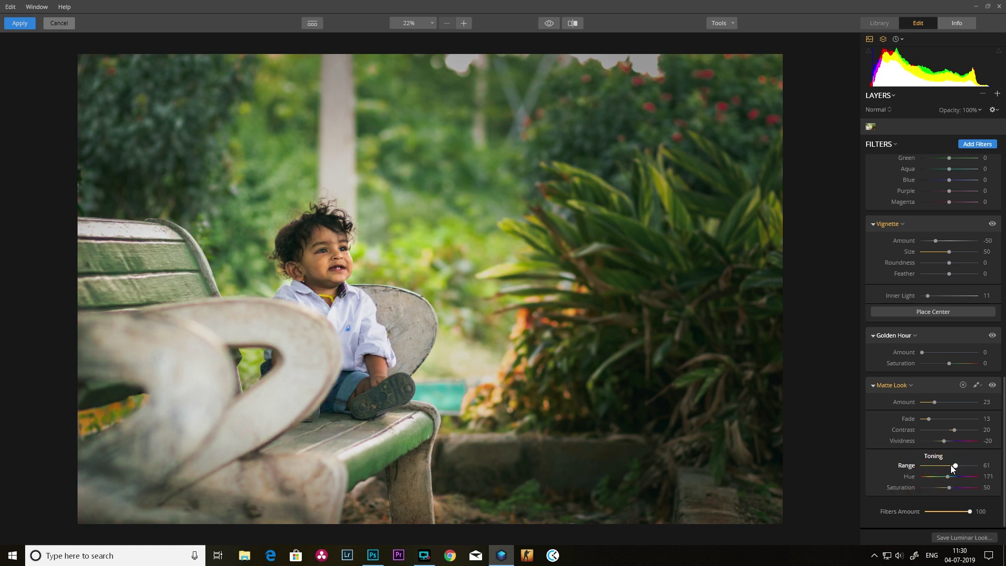
{"action": "left_click", "coordinate": [925, 477]}
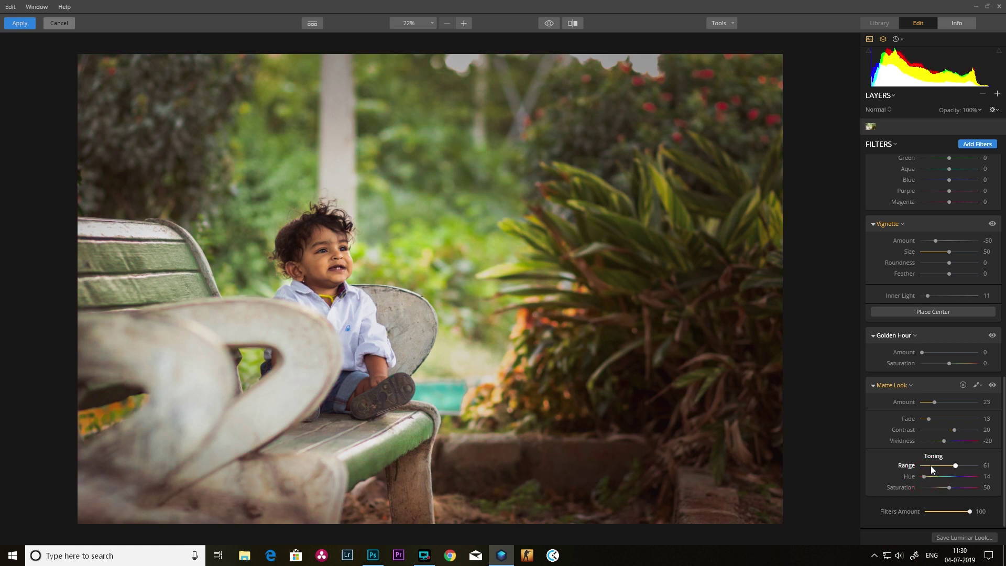
{"action": "left_click", "coordinate": [932, 466]}
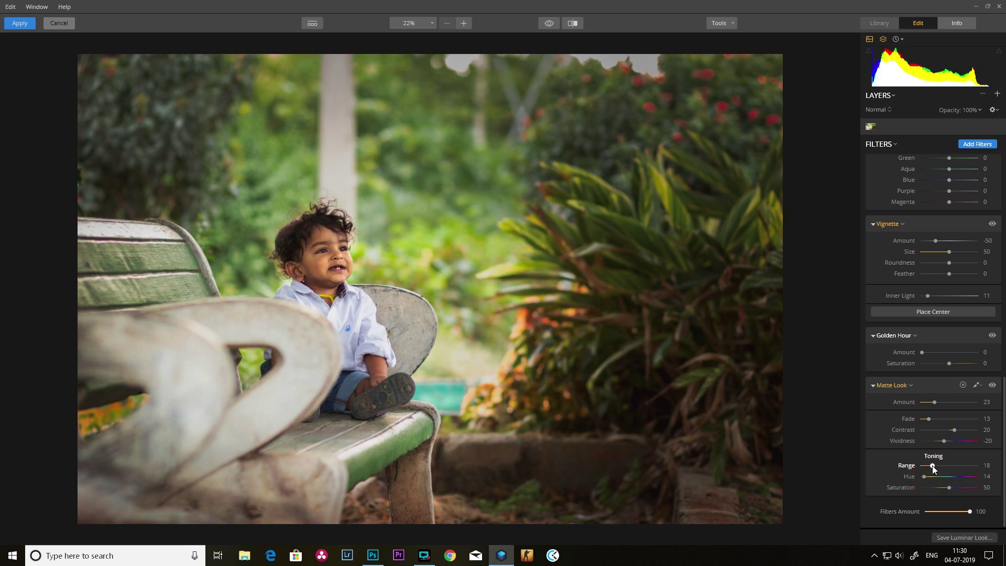
{"action": "left_click", "coordinate": [927, 466]}
{"action": "scroll", "coordinate": [904, 427], "scroll_direction": "up", "scroll_amount": 2}
{"action": "scroll", "coordinate": [905, 426], "scroll_direction": "up", "scroll_amount": 10}
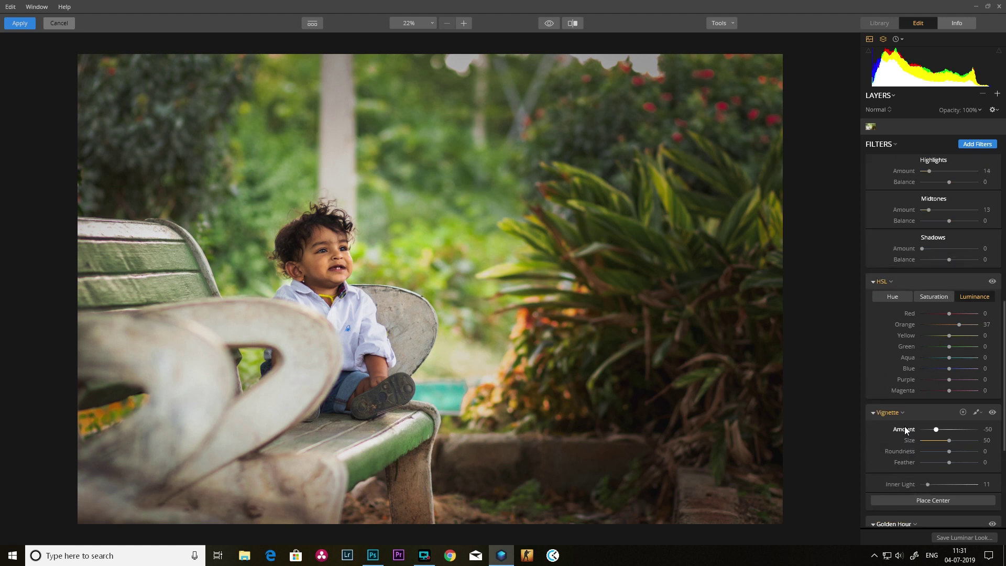
{"action": "scroll", "coordinate": [902, 427], "scroll_direction": "up", "scroll_amount": 6}
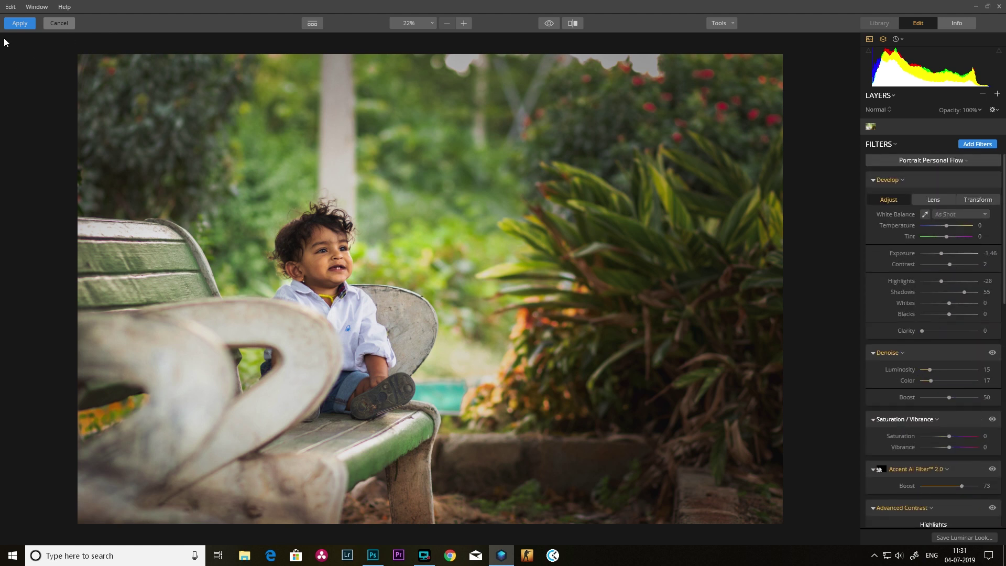
Apply the Luminar 3 edits so they return to Photoshop on Layer 1.
{"action": "left_click", "coordinate": [14, 24]}
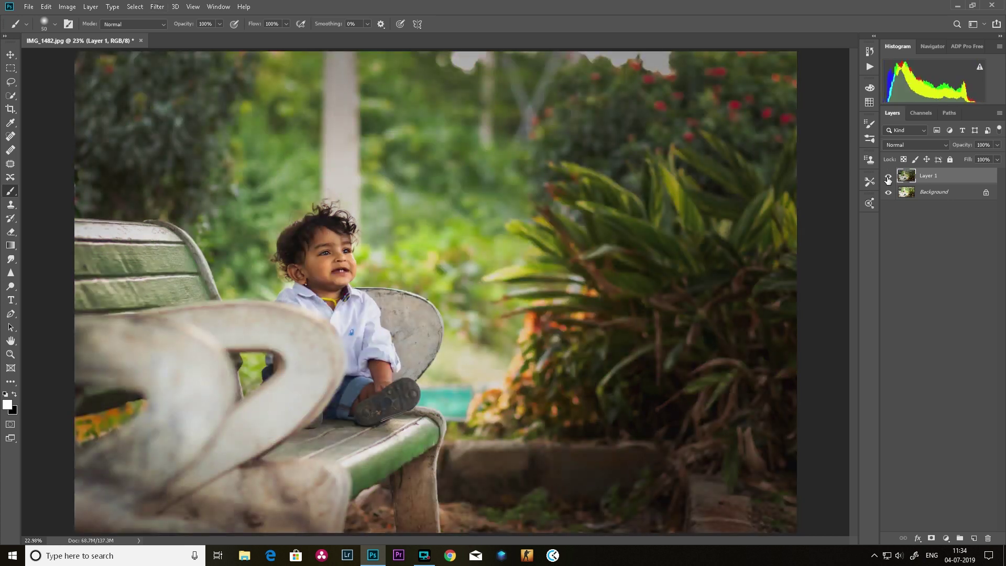
{"action": "left_click", "coordinate": [889, 177]}
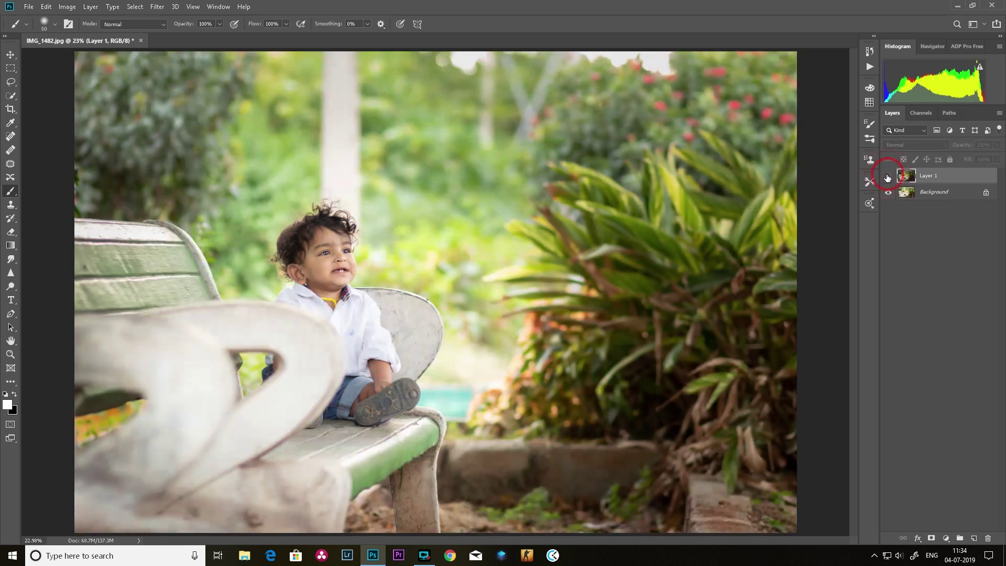
{"action": "left_click", "coordinate": [889, 178]}
{"action": "left_click", "coordinate": [889, 177]}
{"action": "left_click", "coordinate": [889, 177]}
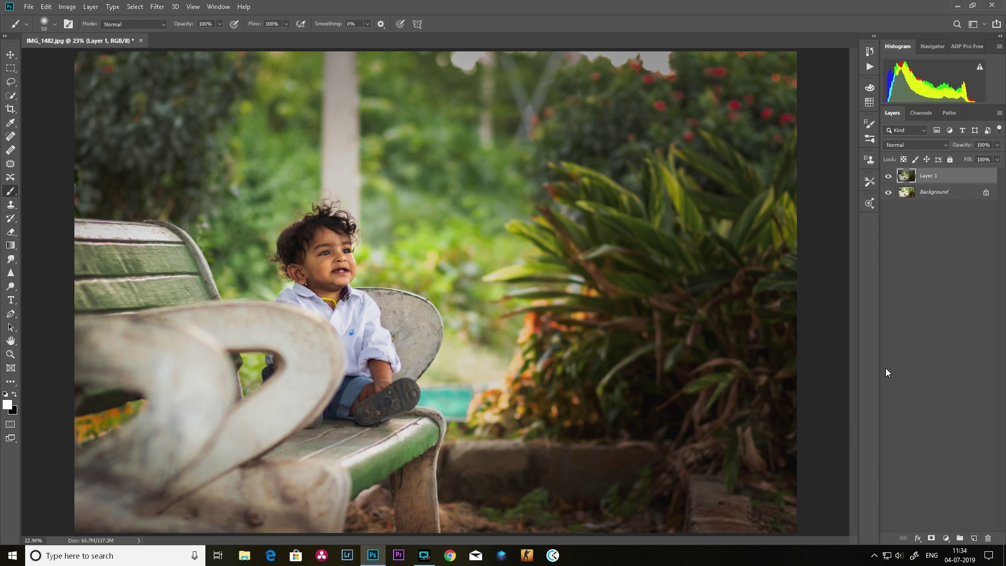
{"action": "left_click", "coordinate": [889, 178]}
{"action": "left_click", "coordinate": [888, 178]}
Duplicate Layer 1, hide the copy, and view Layer 1 at 100% centred on the child's face.
{"action": "key", "text": "ctrl+j"}
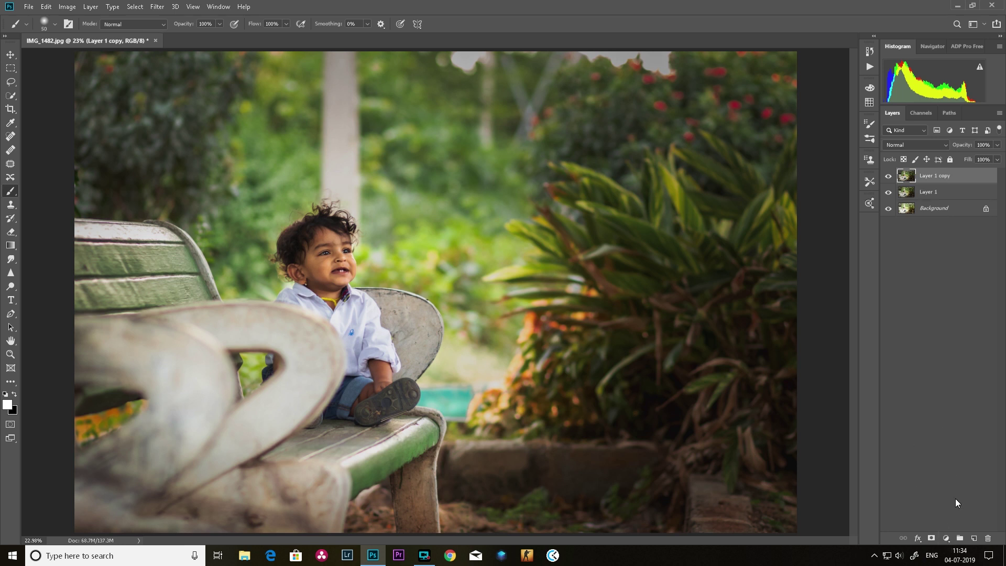
{"action": "left_click", "coordinate": [888, 176]}
{"action": "left_click", "coordinate": [906, 192]}
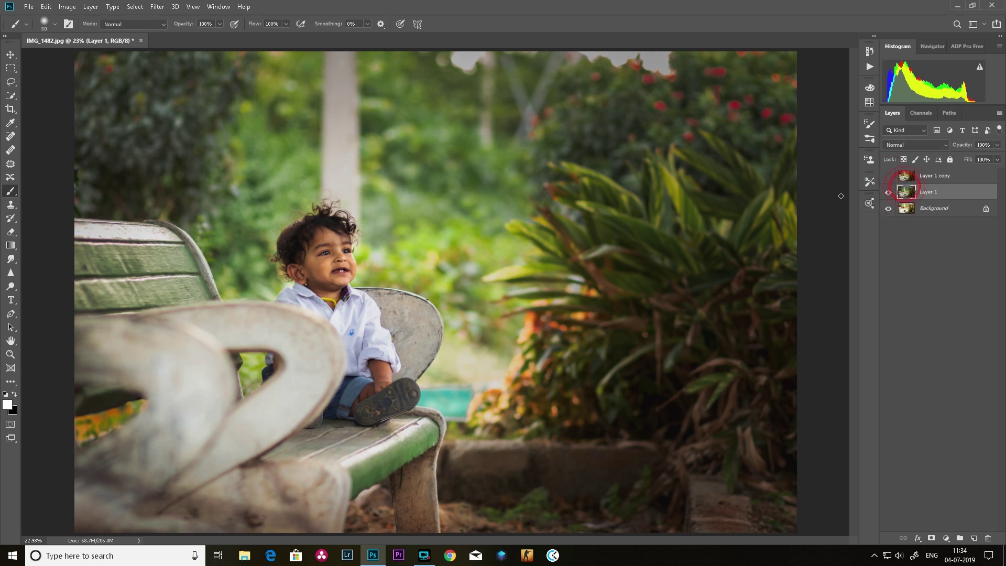
{"action": "key", "text": "ctrl+1"}
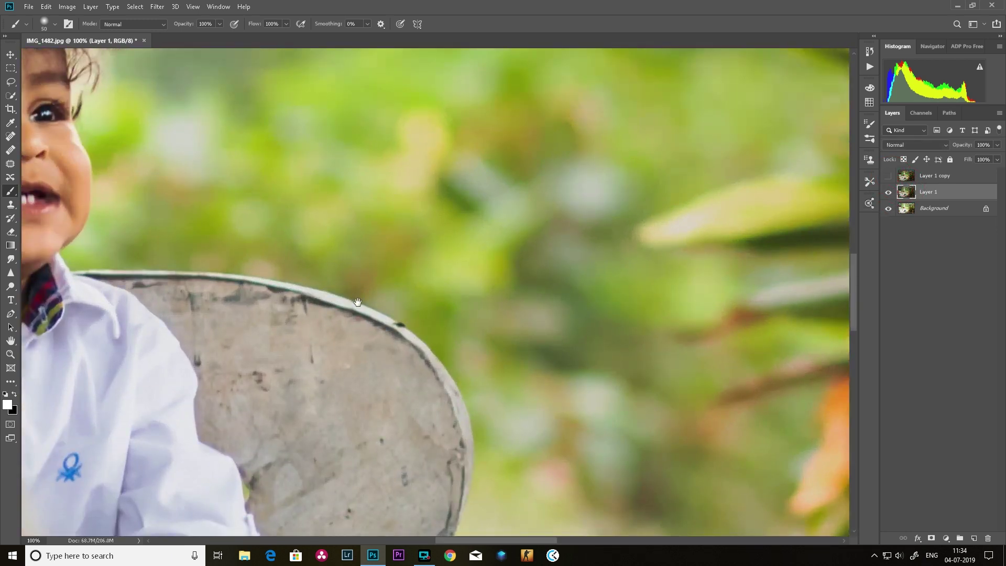
{"action": "left_click_drag", "start_coordinate": [337, 283], "coordinate": [552, 328]}
{"action": "mouse_move", "coordinate": [303, 249]}
{"action": "left_mouse_down"}
{"action": "mouse_move", "coordinate": [524, 250]}
{"action": "mouse_move", "coordinate": [571, 307]}
{"action": "mouse_move", "coordinate": [567, 330]}
{"action": "left_mouse_up"}
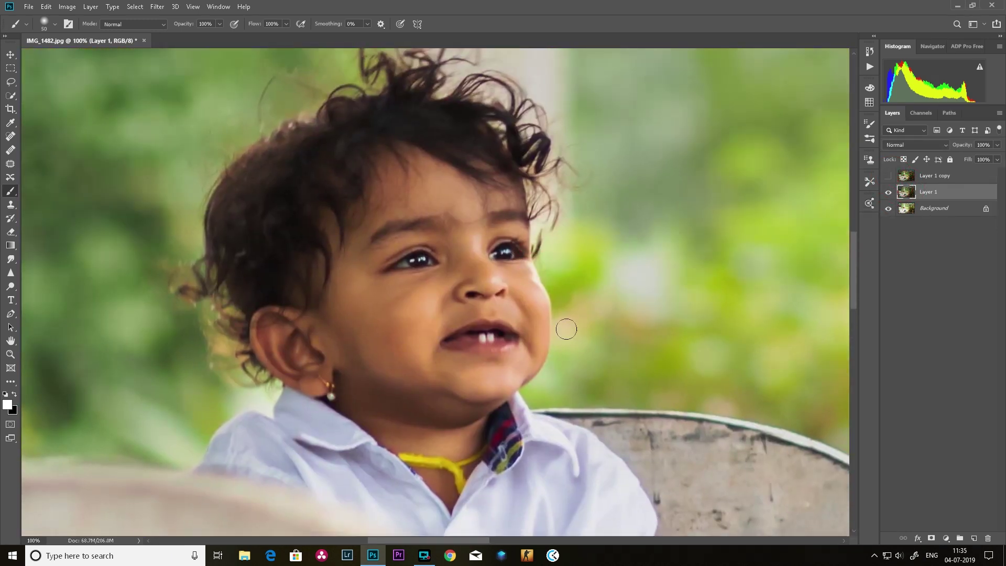
Blur Layer 1 with a 2.4-pixel Gaussian Blur, then show and select Layer 1 copy.
{"action": "key", "text": "ctrl+alt+f"}
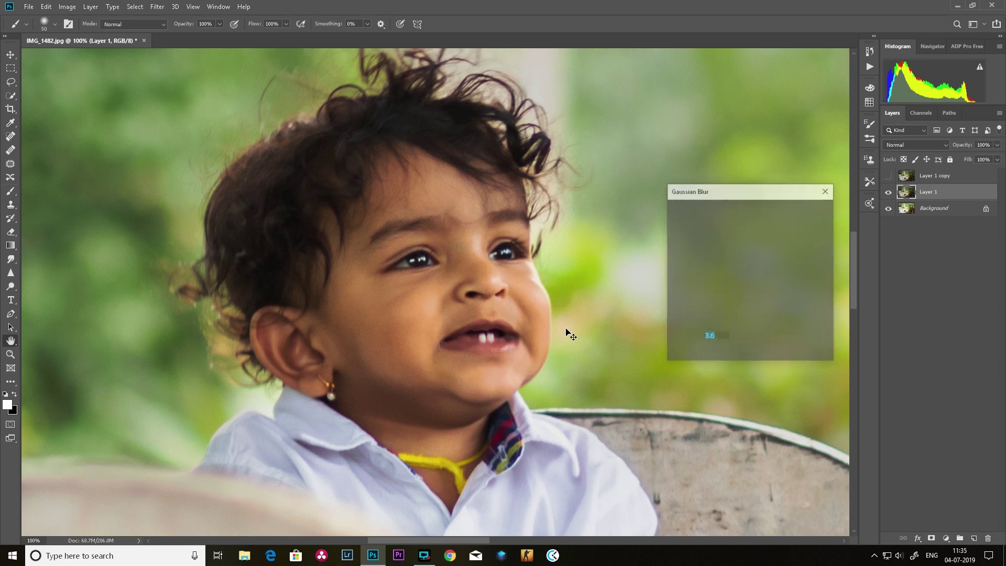
{"action": "left_click_drag", "start_coordinate": [691, 352], "coordinate": [693, 354]}
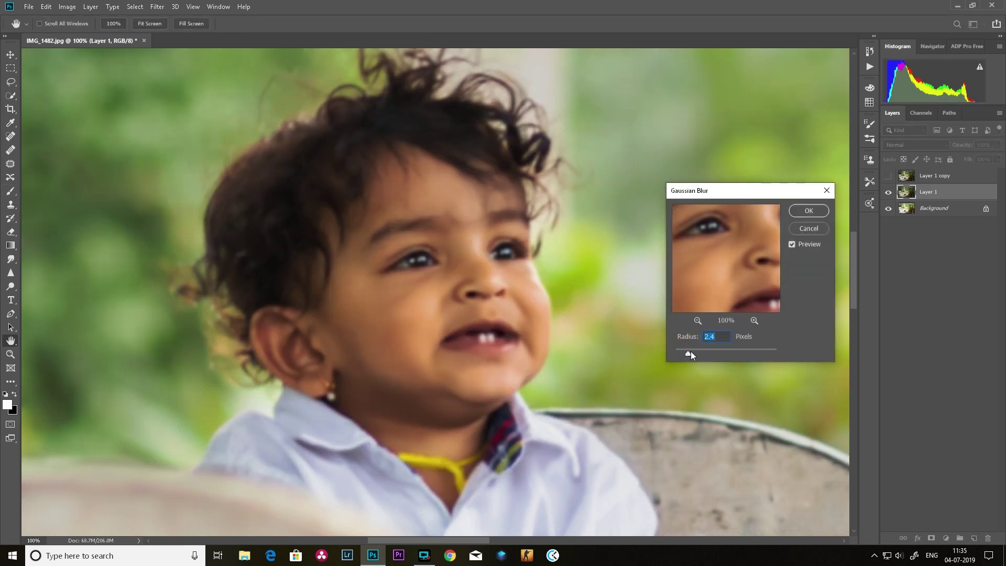
{"action": "left_click", "coordinate": [807, 211]}
{"action": "key", "text": "b"}
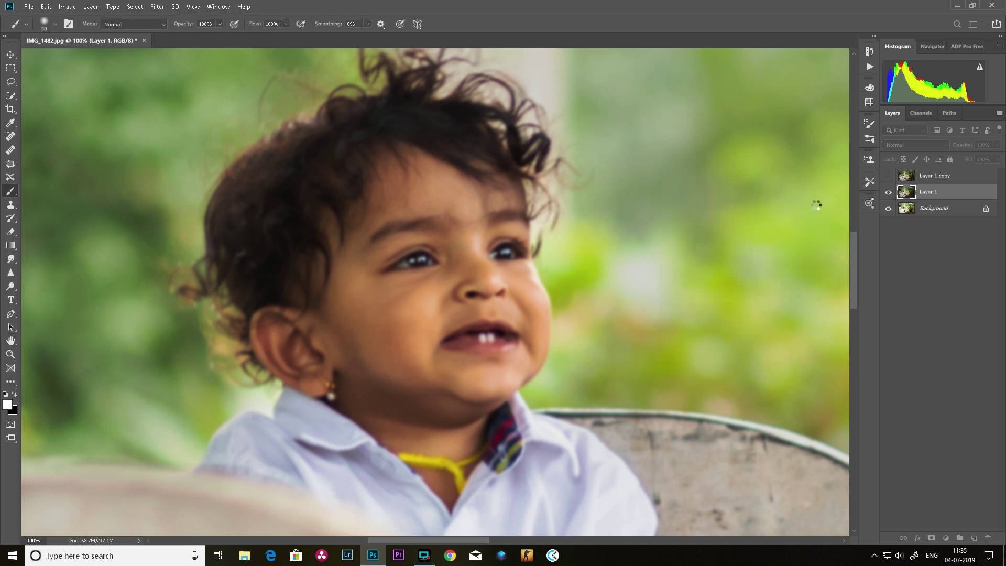
{"action": "left_click", "coordinate": [889, 179]}
{"action": "left_click", "coordinate": [936, 176]}
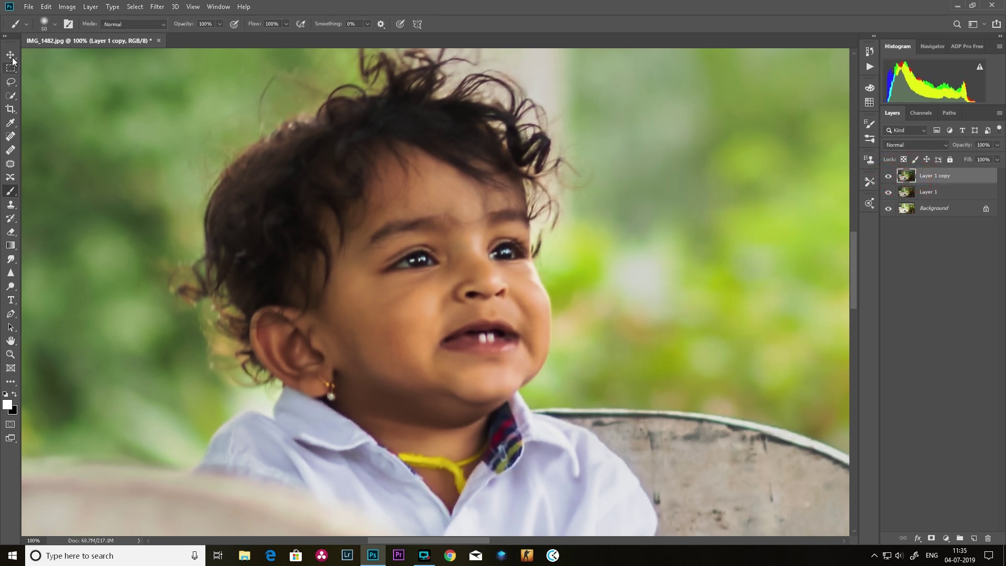
Apply Image to Layer 1 copy from Layer 1 using Subtract, scale 2, offset 128.
{"action": "left_click", "coordinate": [46, 7]}
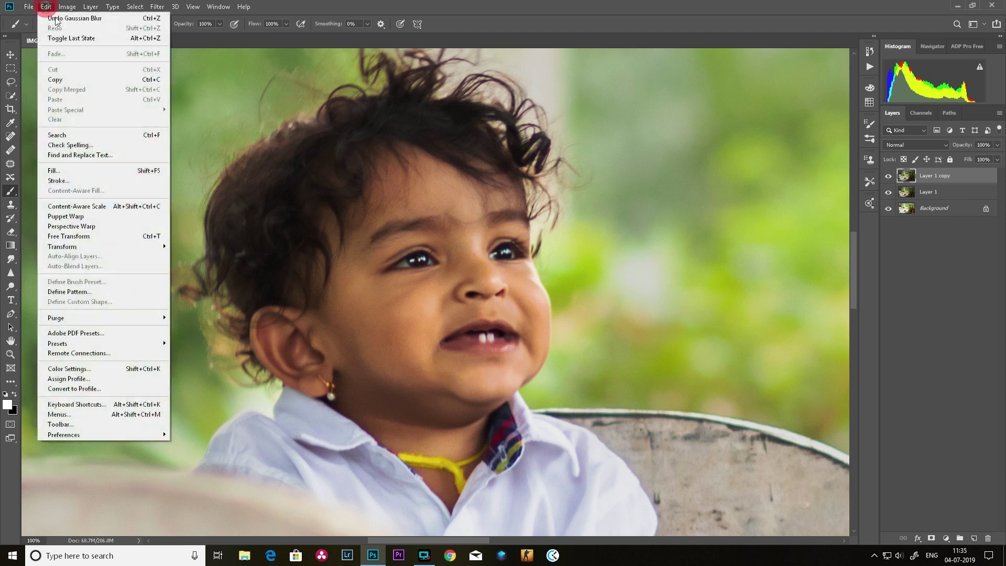
{"action": "mouse_move", "coordinate": [67, 7]}
{"action": "left_click", "coordinate": [88, 160]}
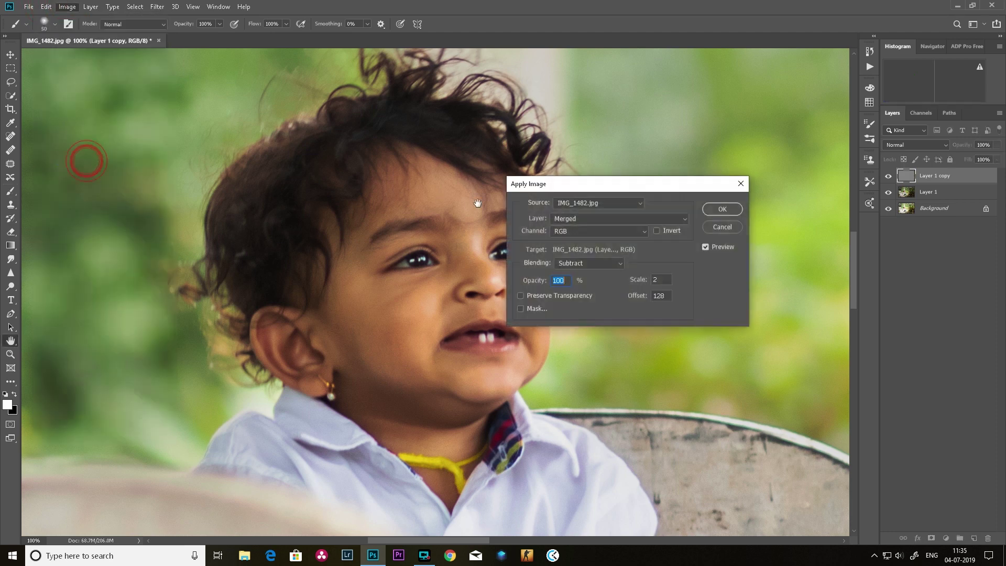
{"action": "left_click", "coordinate": [612, 218]}
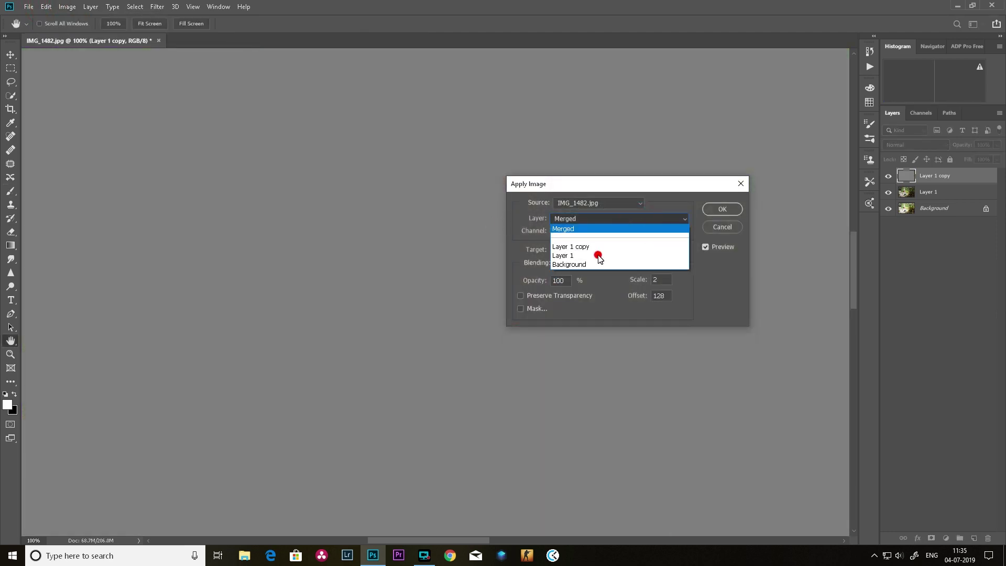
{"action": "left_click", "coordinate": [600, 257]}
{"action": "left_click", "coordinate": [715, 208]}
{"action": "key", "text": "b"}
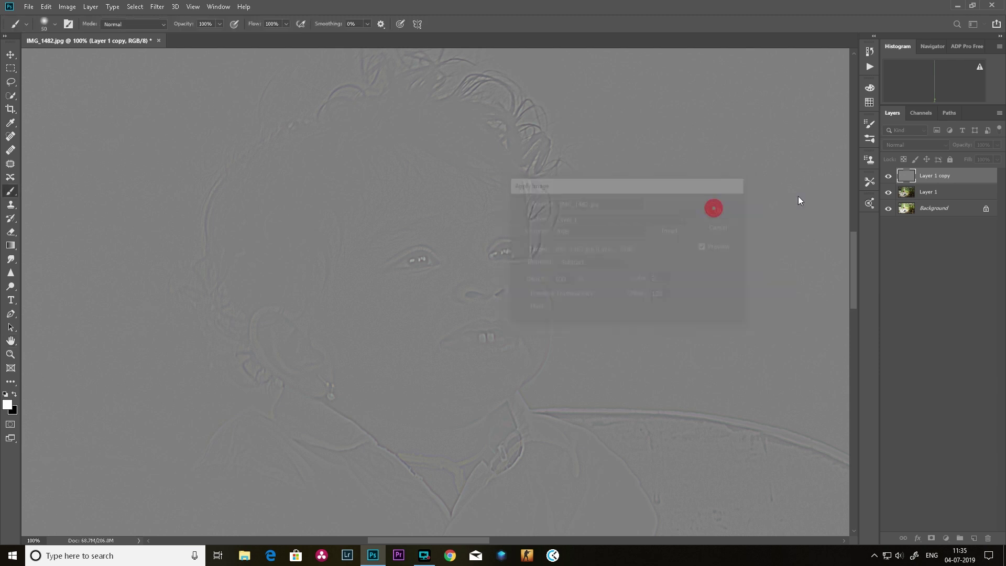
Set Layer 1 copy's blend mode to Linear Light and fit the photo on screen.
{"action": "left_click", "coordinate": [935, 146]}
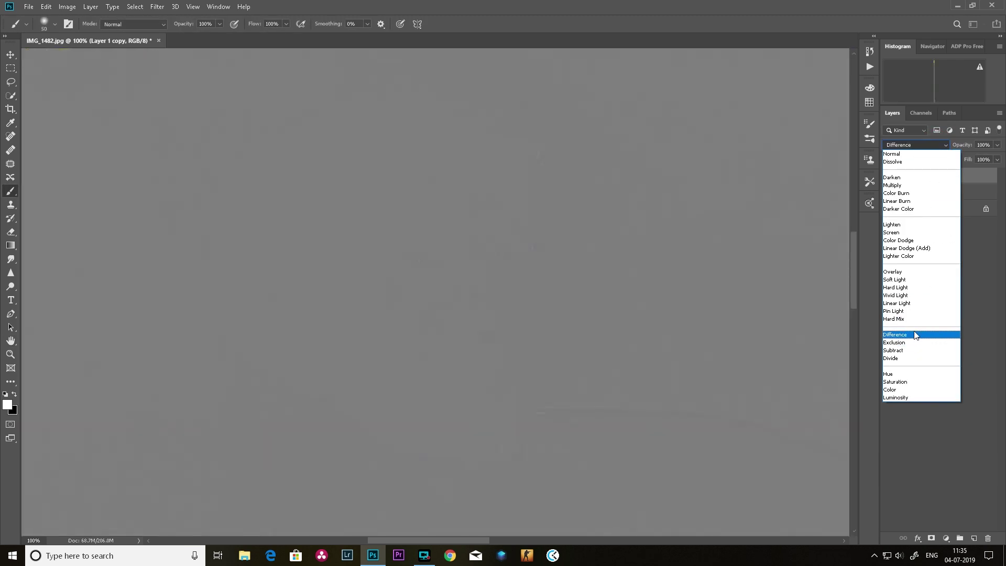
{"action": "left_click", "coordinate": [923, 304]}
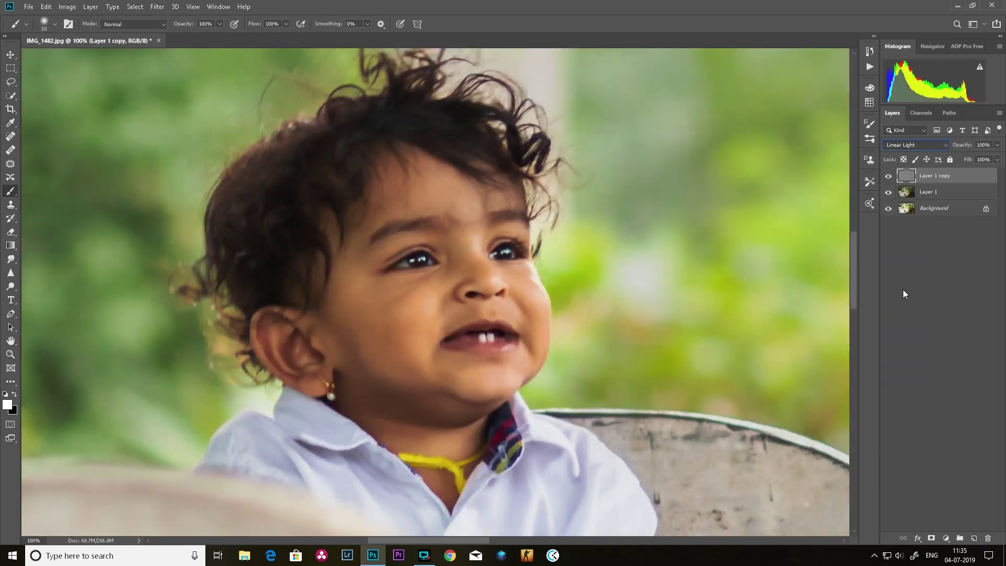
{"action": "key", "text": "ctrl+0"}
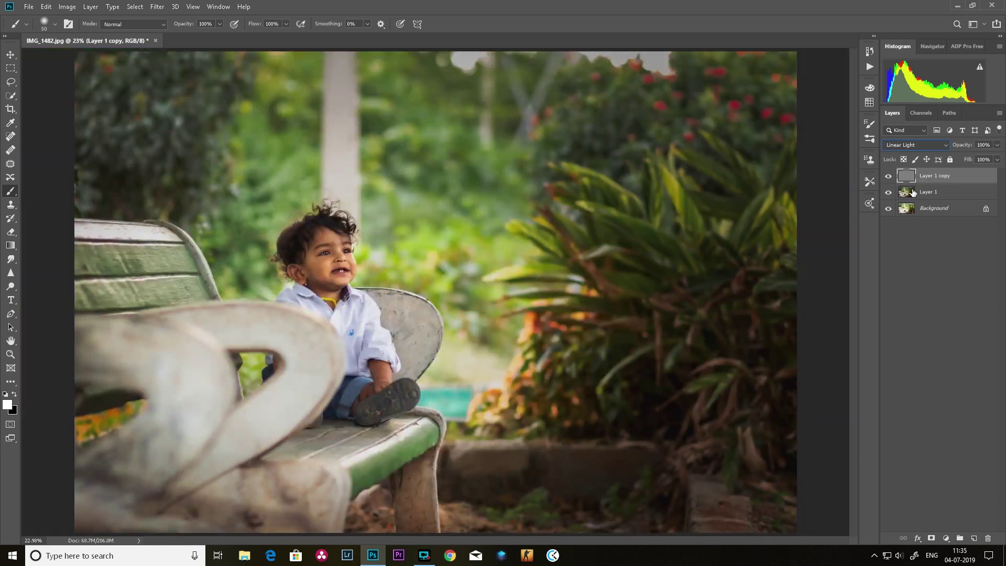
Select Layer 1, zoom in, and switch to the Mixer Brush Tool at size 175.
{"action": "left_click", "coordinate": [909, 191]}
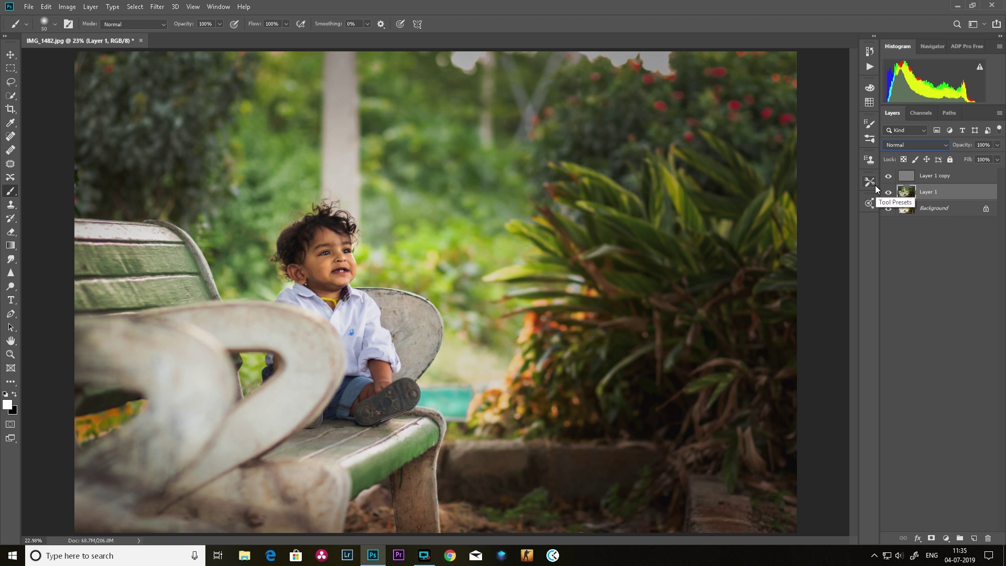
{"action": "key", "text": "ctrl+plus"}
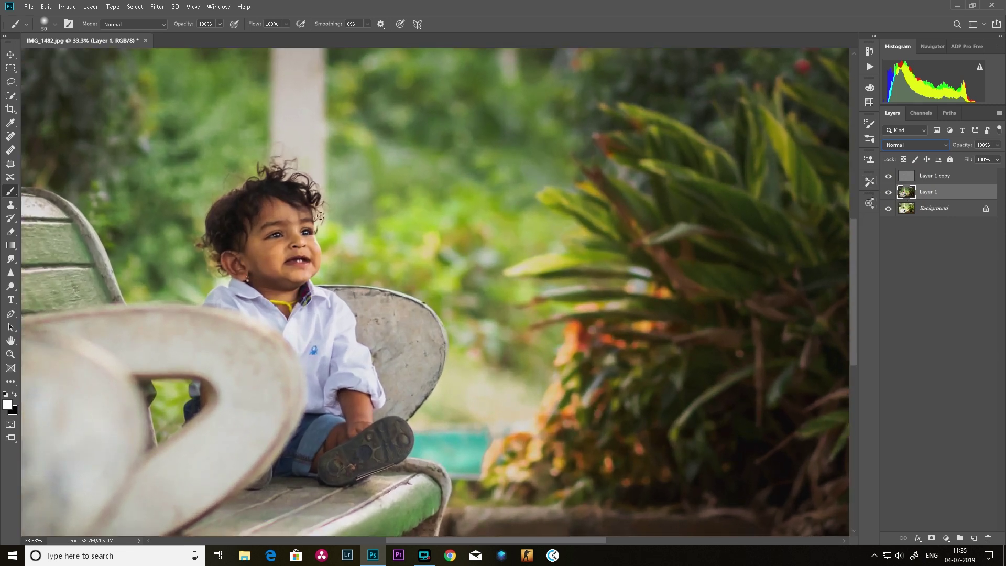
{"action": "left_click", "coordinate": [10, 191]}
{"action": "left_click_drag", "start_coordinate": [10, 192], "coordinate": [52, 202]}
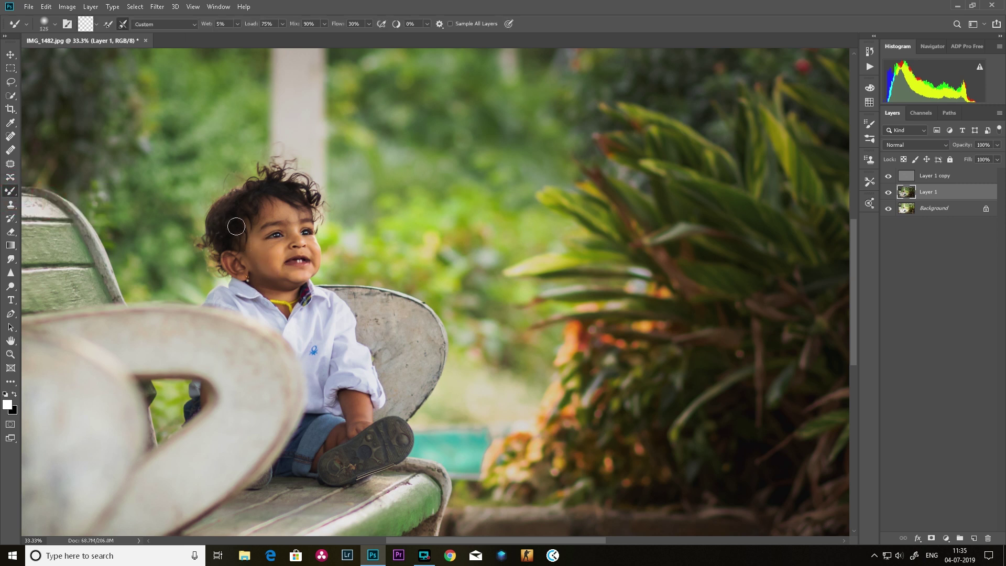
{"action": "left_click_drag", "start_coordinate": [186, 288], "coordinate": [242, 283]}
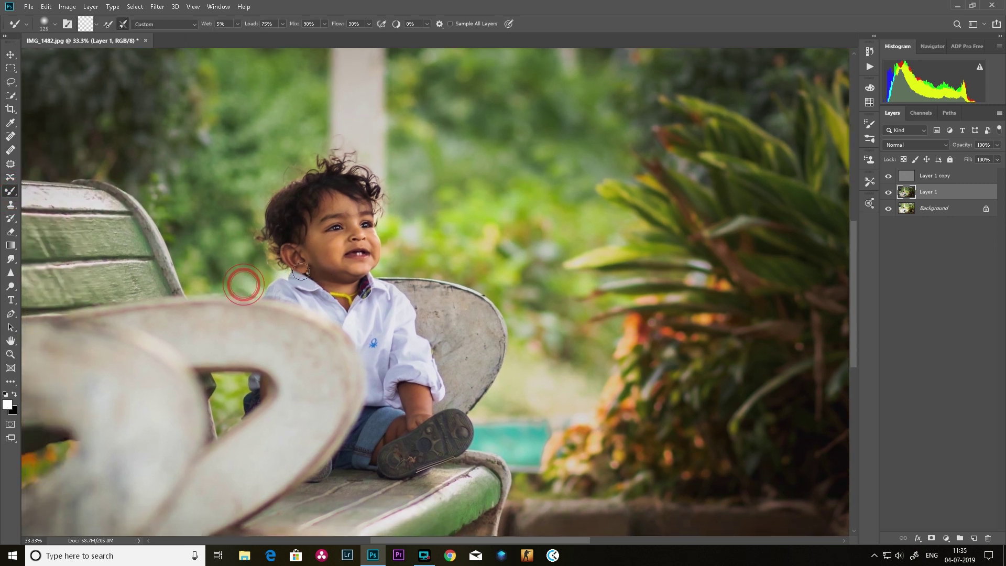
{"action": "key", "text": "bracketright"}
{"action": "key", "text": "bracketright"}
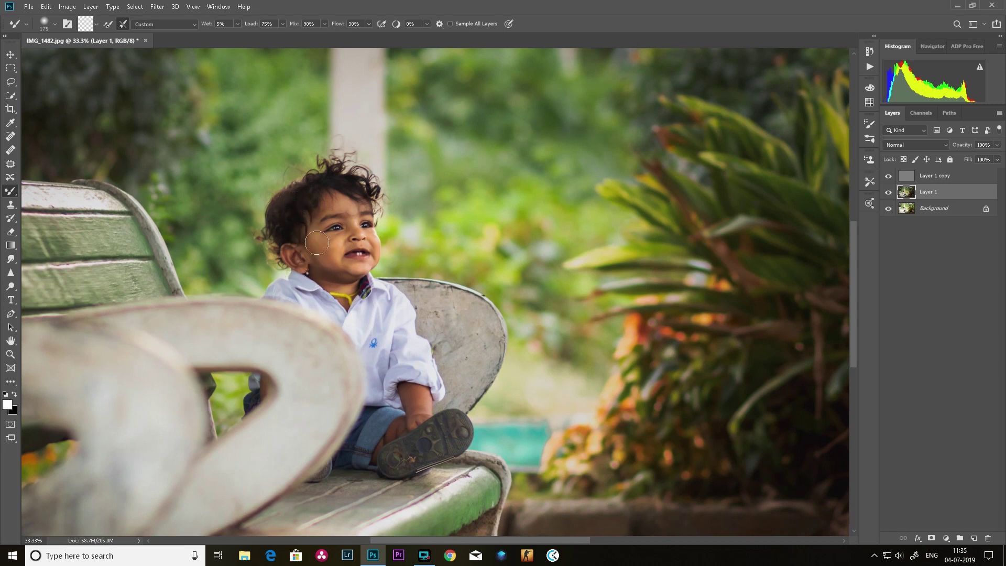
Blend skin tones with resized Mixer Brush strokes on hair edge, cheek, neck, ear, forearm and shin.
{"action": "right_click", "coordinate": [323, 198], "text": "alt"}
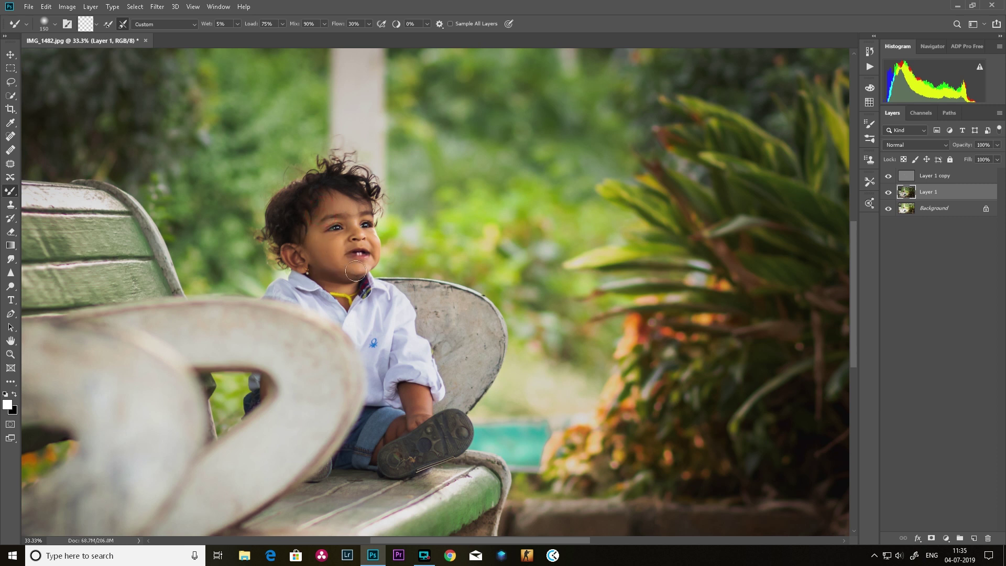
{"action": "right_click", "coordinate": [349, 245], "text": "alt"}
{"action": "right_click", "coordinate": [348, 241], "text": "alt"}
{"action": "right_click", "coordinate": [331, 275], "text": "alt"}
{"action": "right_click", "coordinate": [297, 263], "text": "alt"}
{"action": "right_click", "coordinate": [411, 404], "text": "alt"}
{"action": "right_click", "coordinate": [394, 430], "text": "alt"}
{"action": "scroll", "coordinate": [384, 426], "scroll_direction": "down", "scroll_amount": 2}
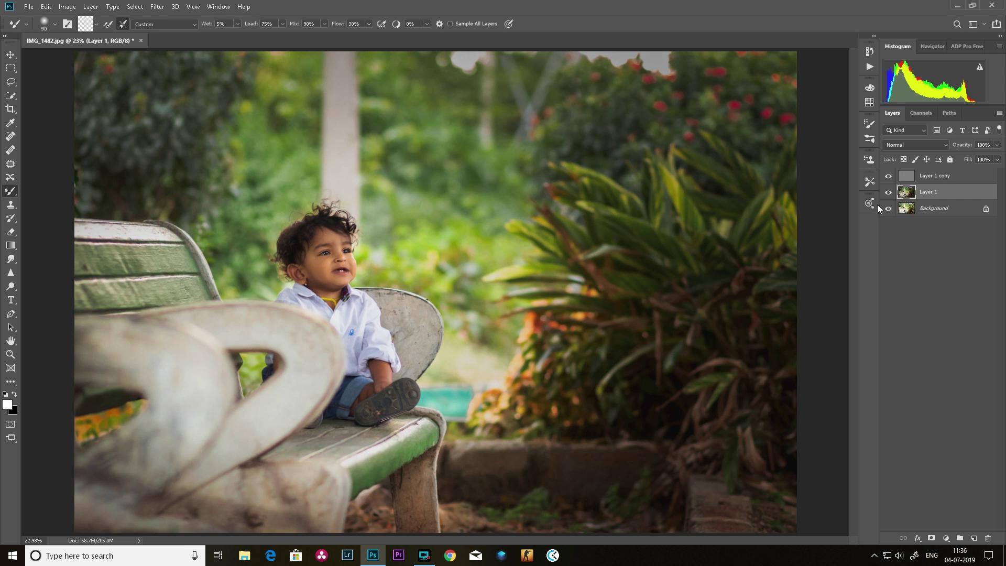
Duplicate Layer 1 copy into Layer 1 copy 2 and select all three frequency-separation layers.
{"action": "left_click", "coordinate": [909, 177]}
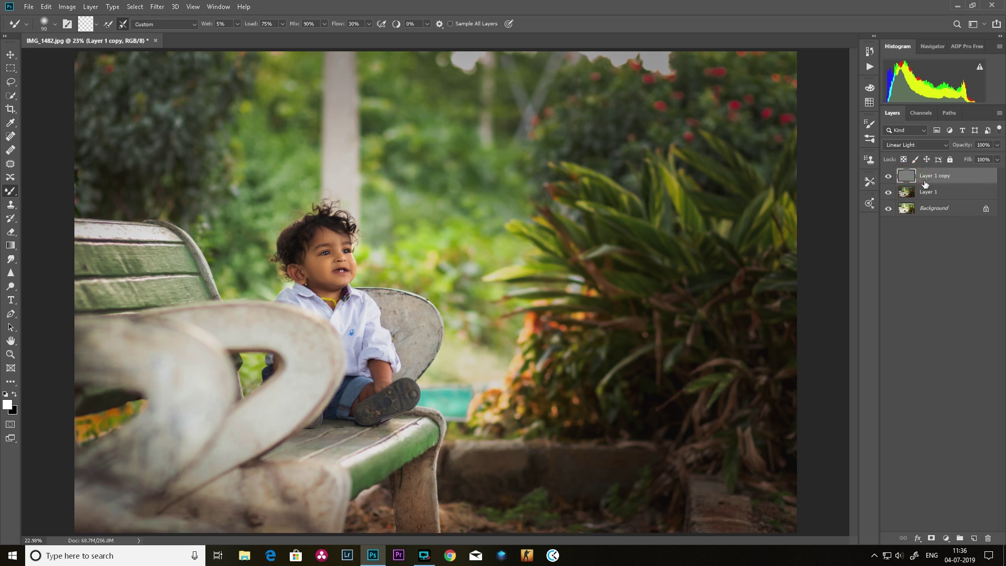
{"action": "key", "text": "ctrl+j"}
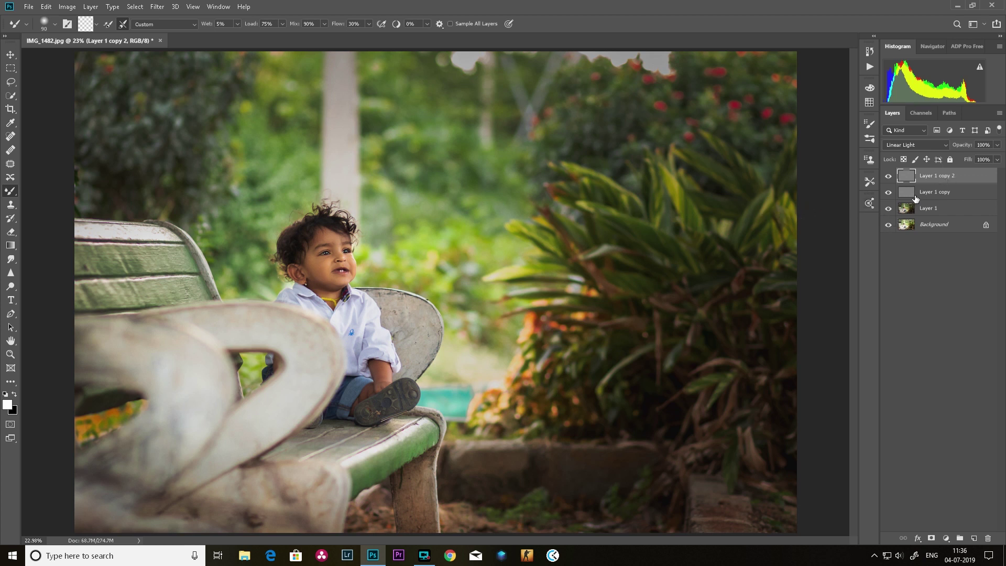
{"action": "left_click", "coordinate": [938, 209], "text": "shift"}
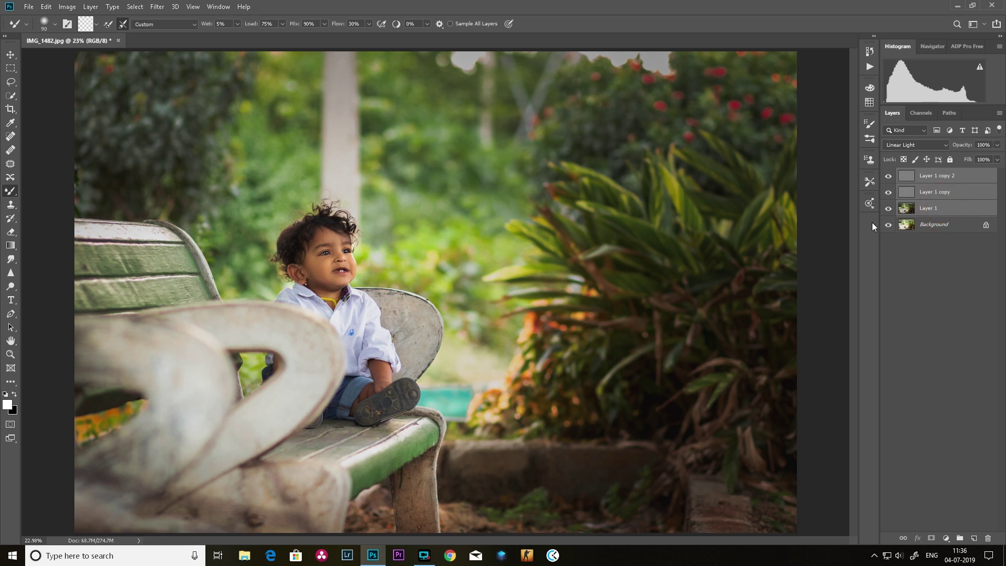
Group the three selected layers, name the group 'fs', then expand and collapse it.
{"action": "key", "text": "ctrl+g"}
{"action": "double_click", "coordinate": [938, 174]}
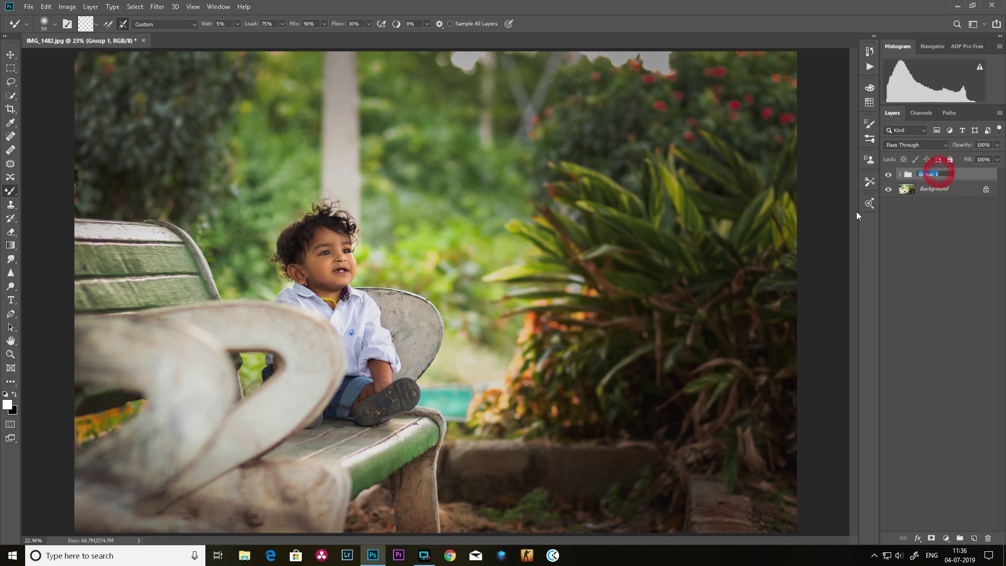
{"action": "type", "text": "fs"}
{"action": "left_click", "coordinate": [893, 263]}
{"action": "left_click", "coordinate": [929, 175]}
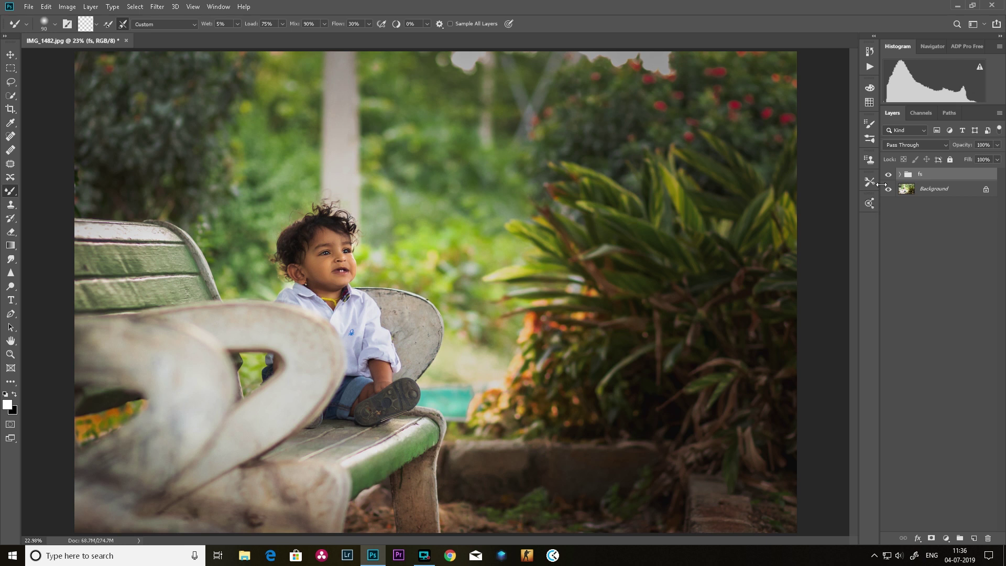
{"action": "left_click", "coordinate": [899, 175]}
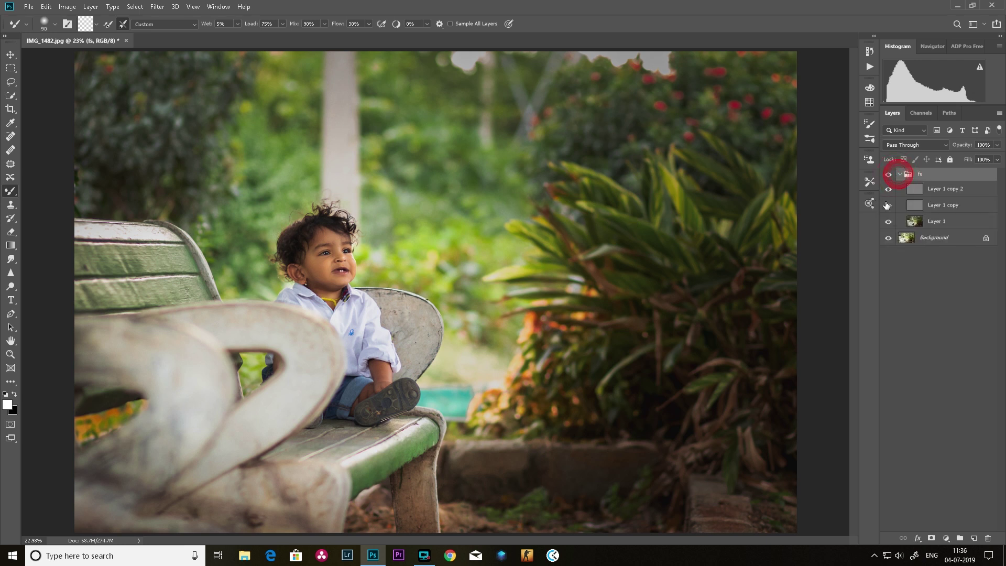
{"action": "left_click", "coordinate": [900, 174]}
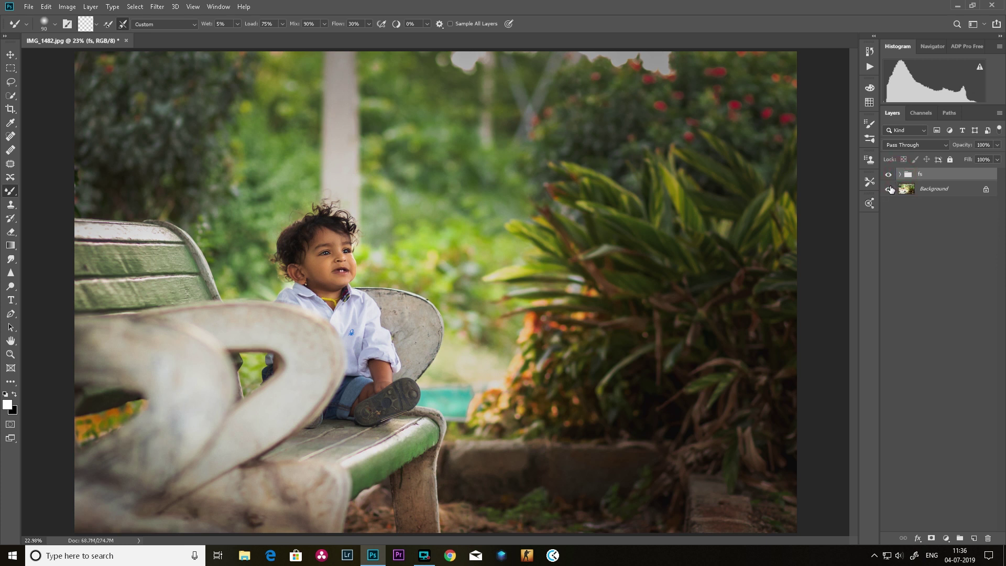